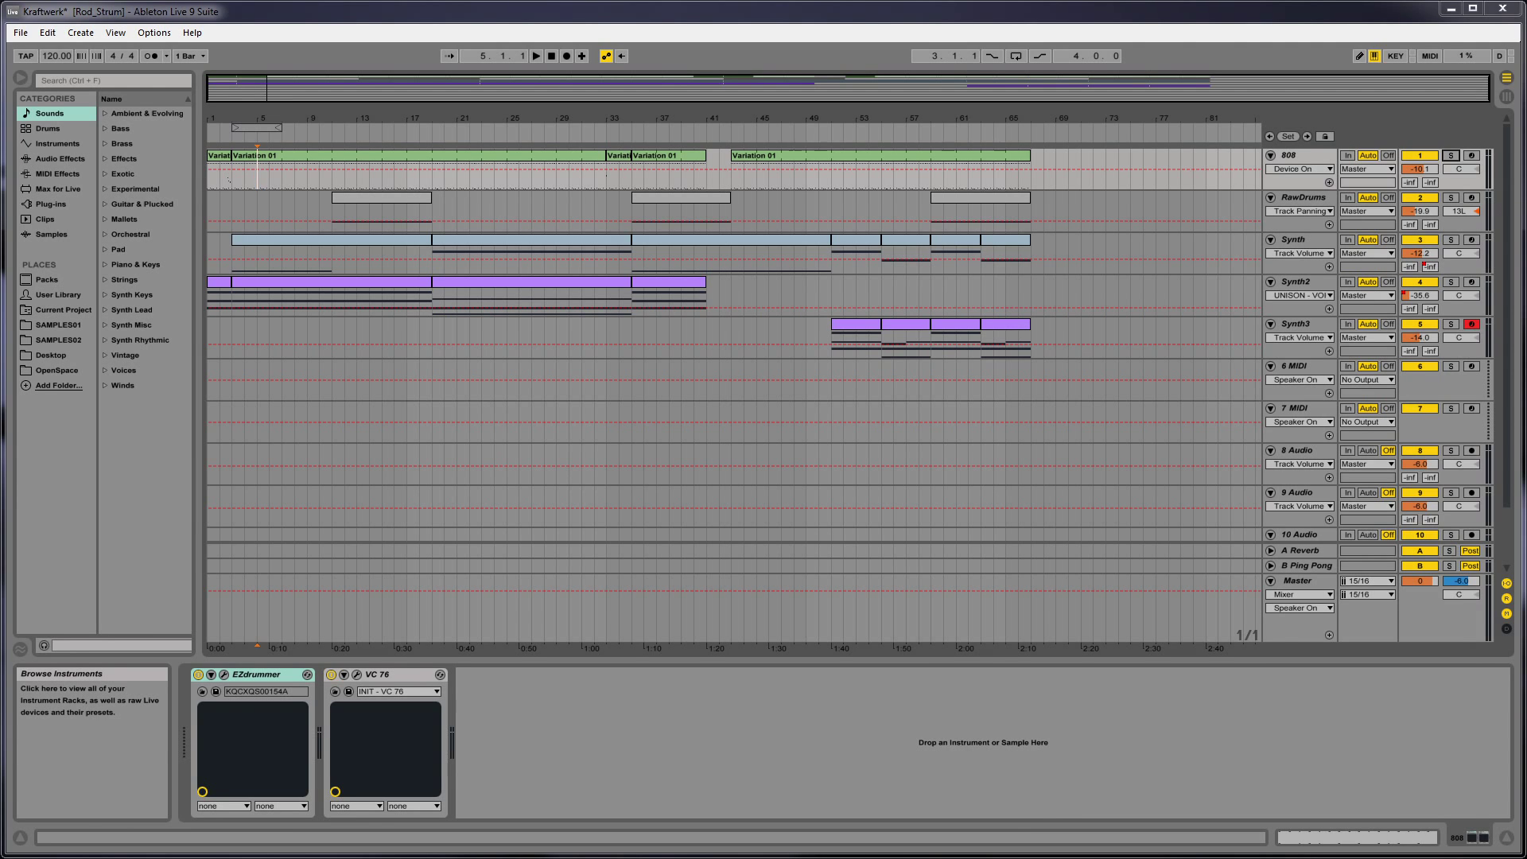
Return to the start of the arrangement and play the unmastered mix for about 14 bars before stopping playback.
click(554, 56)
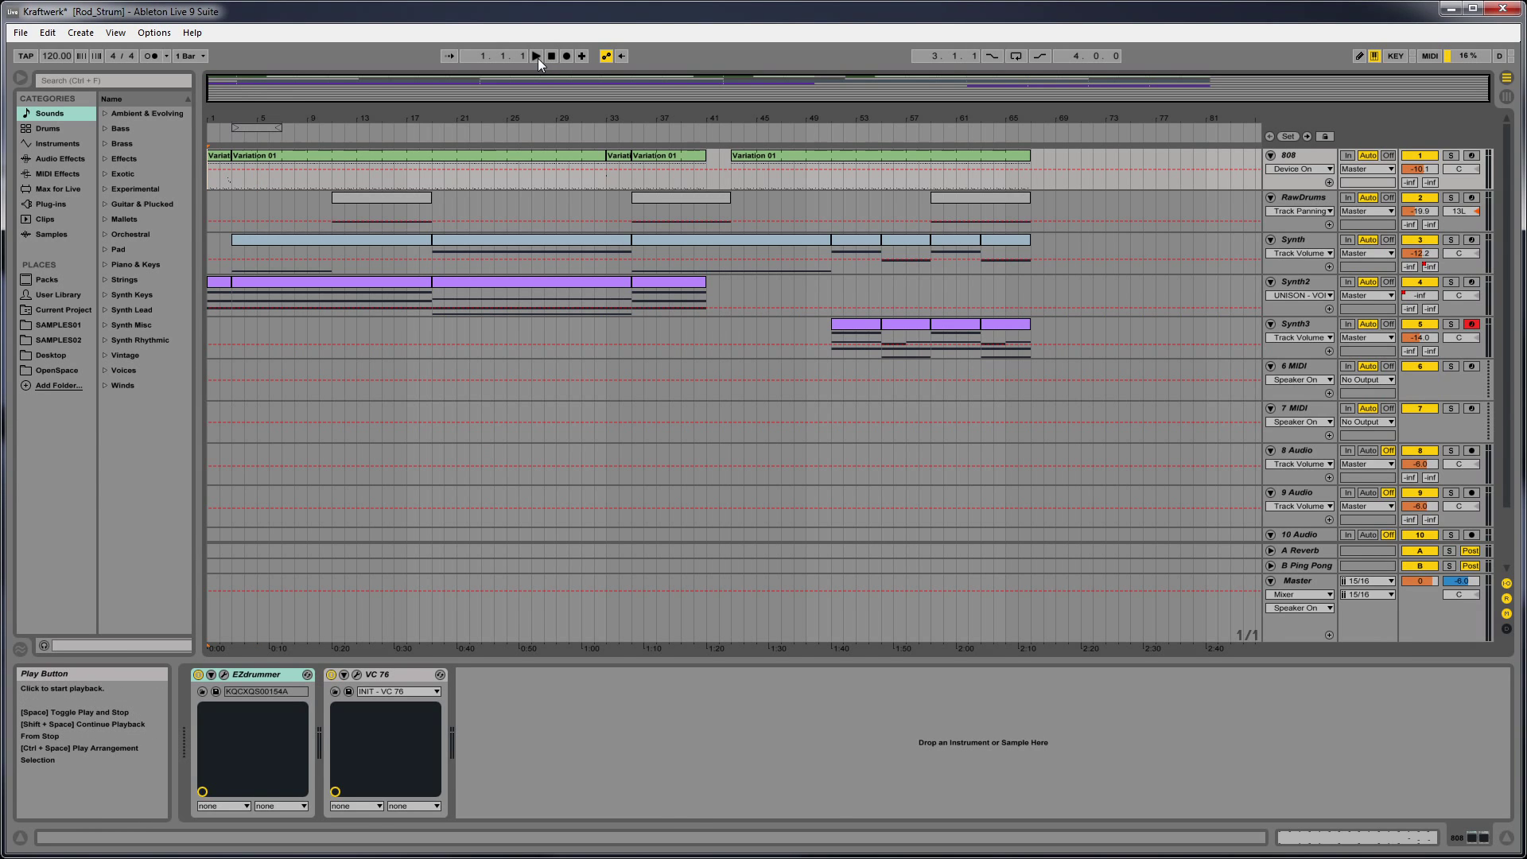
click(537, 58)
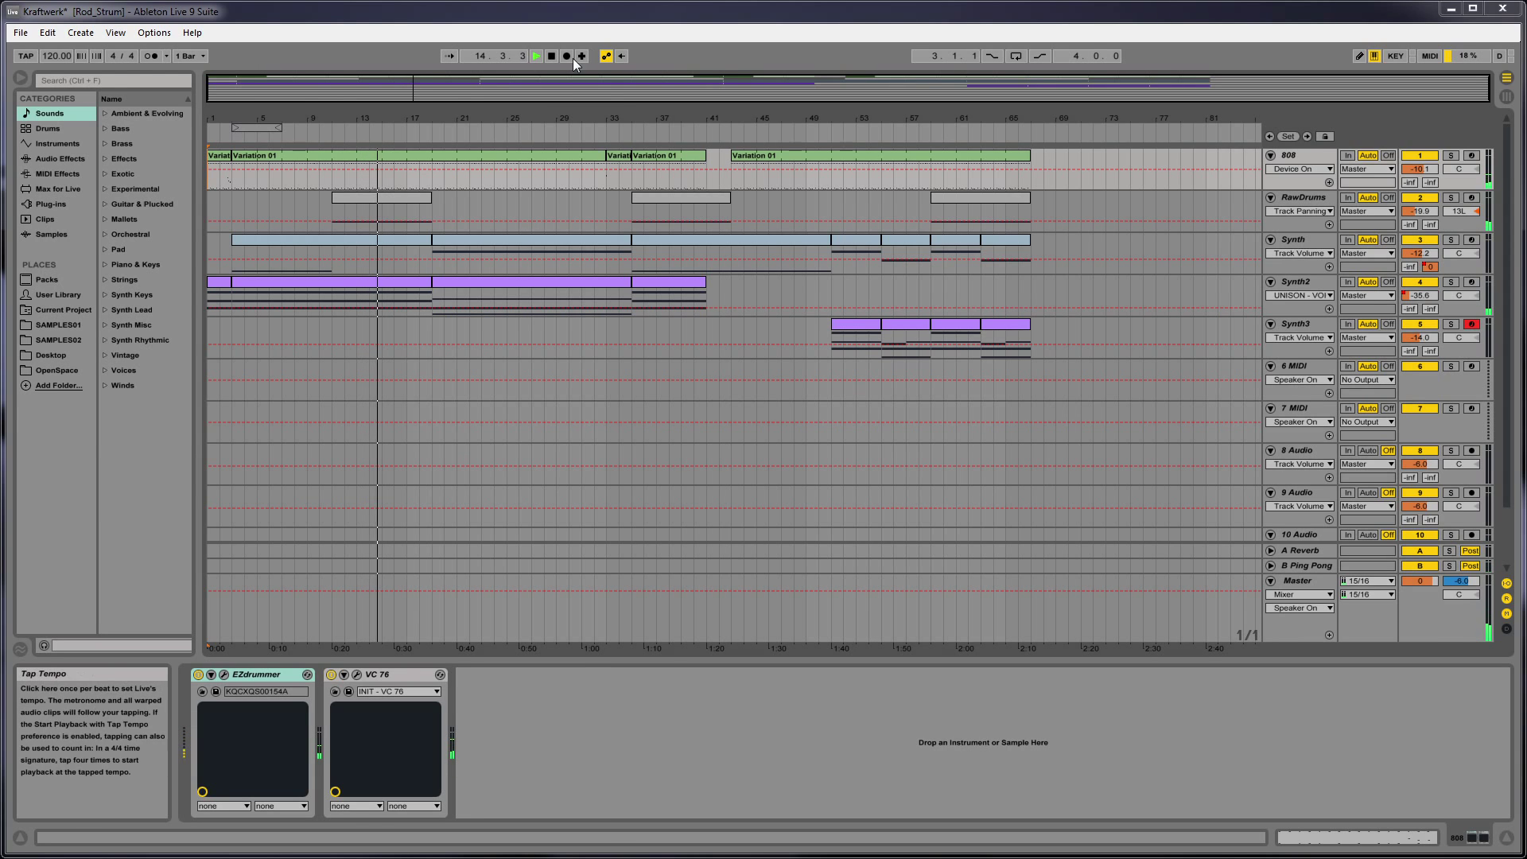
click(550, 57)
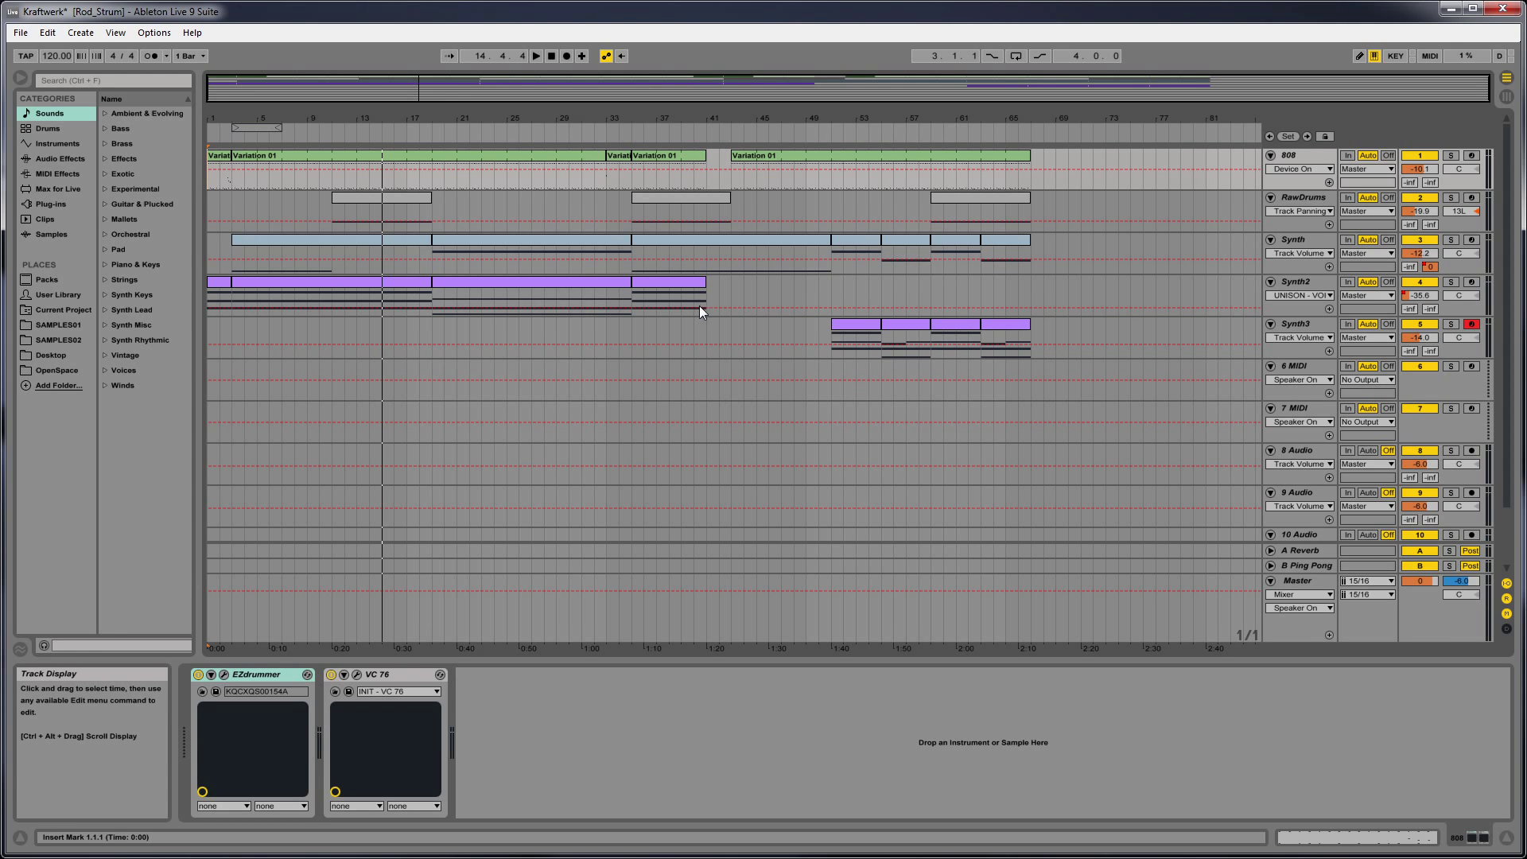
Add the T-RackS CS plug-in from the TRacks folder to the Master track.
click(1295, 581)
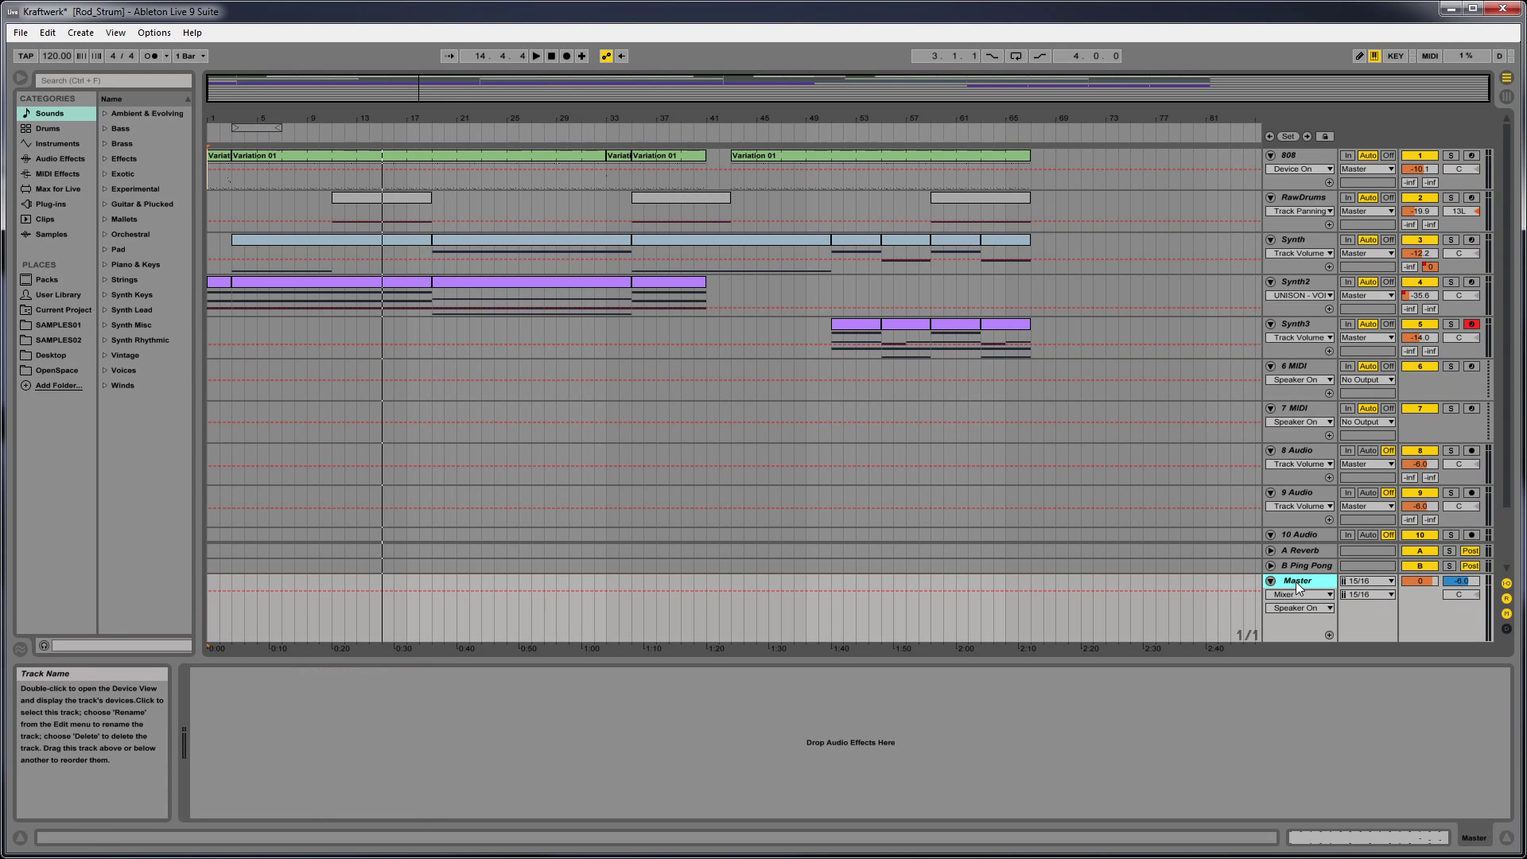
click(50, 205)
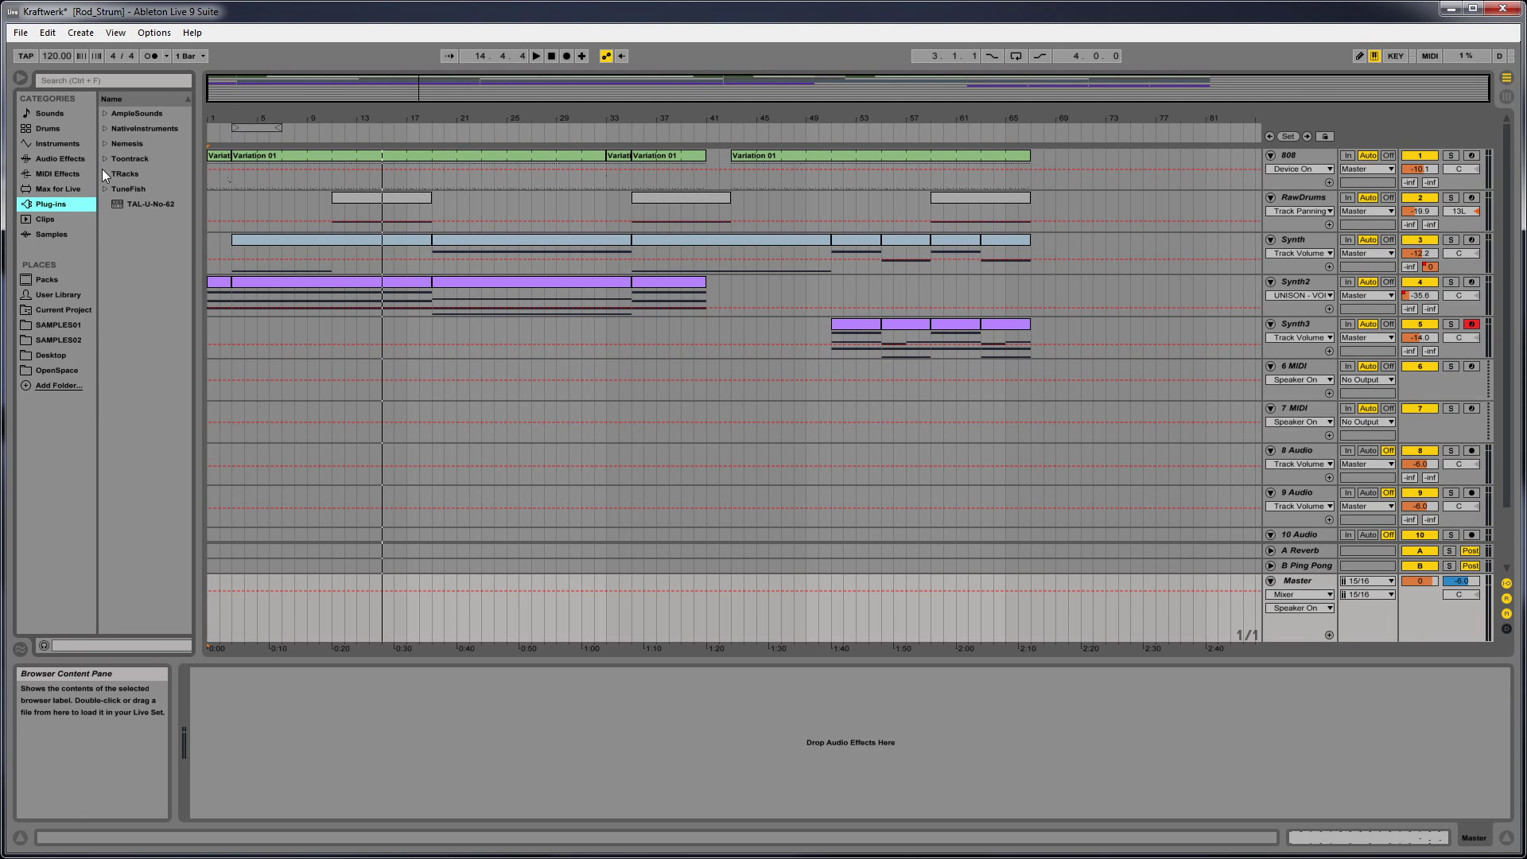
click(127, 172)
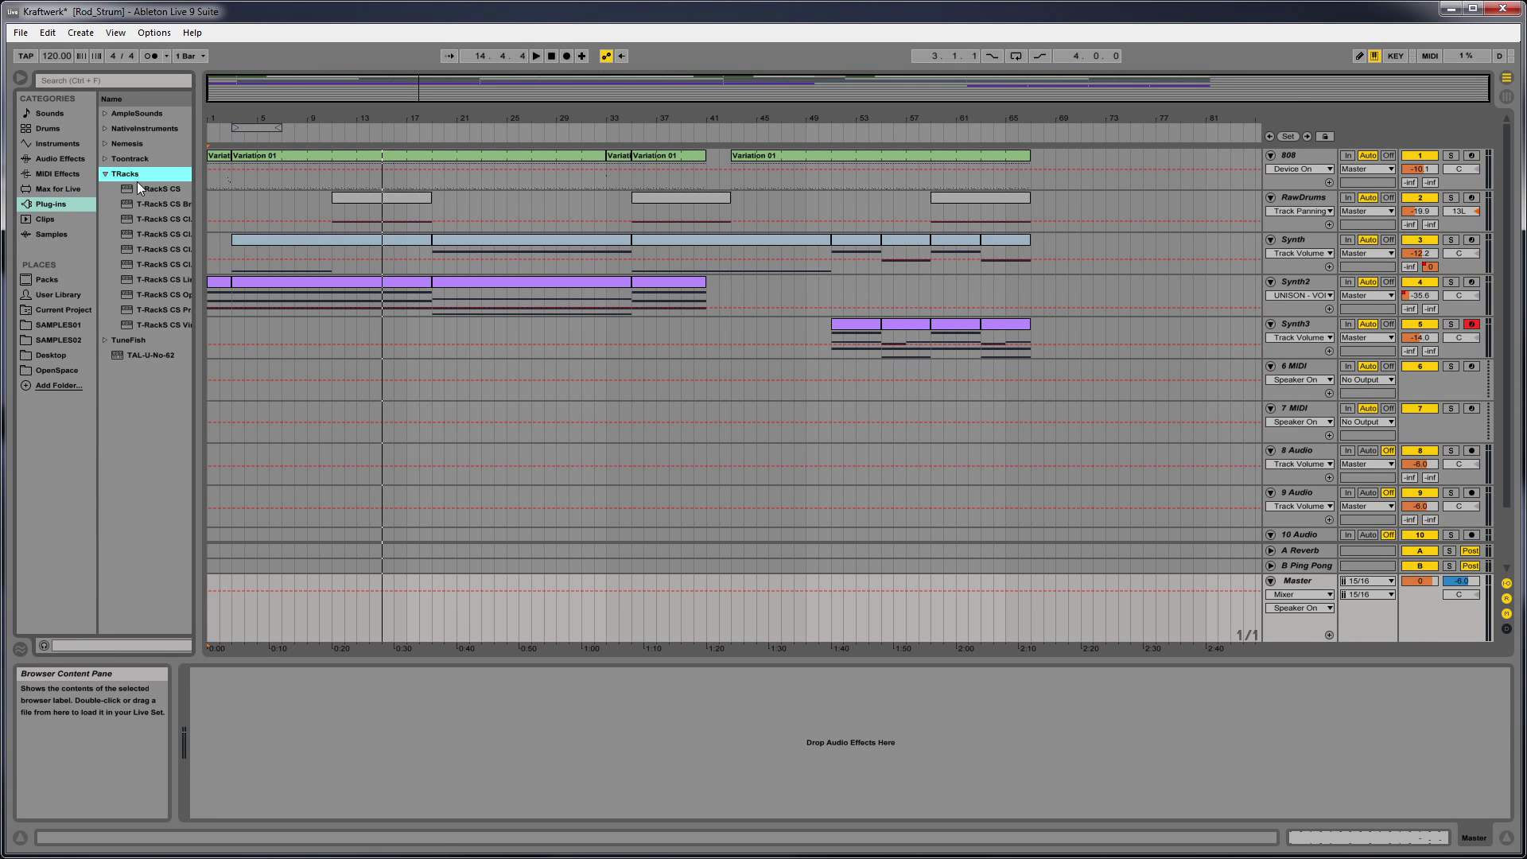
drag(127, 189, 378, 663)
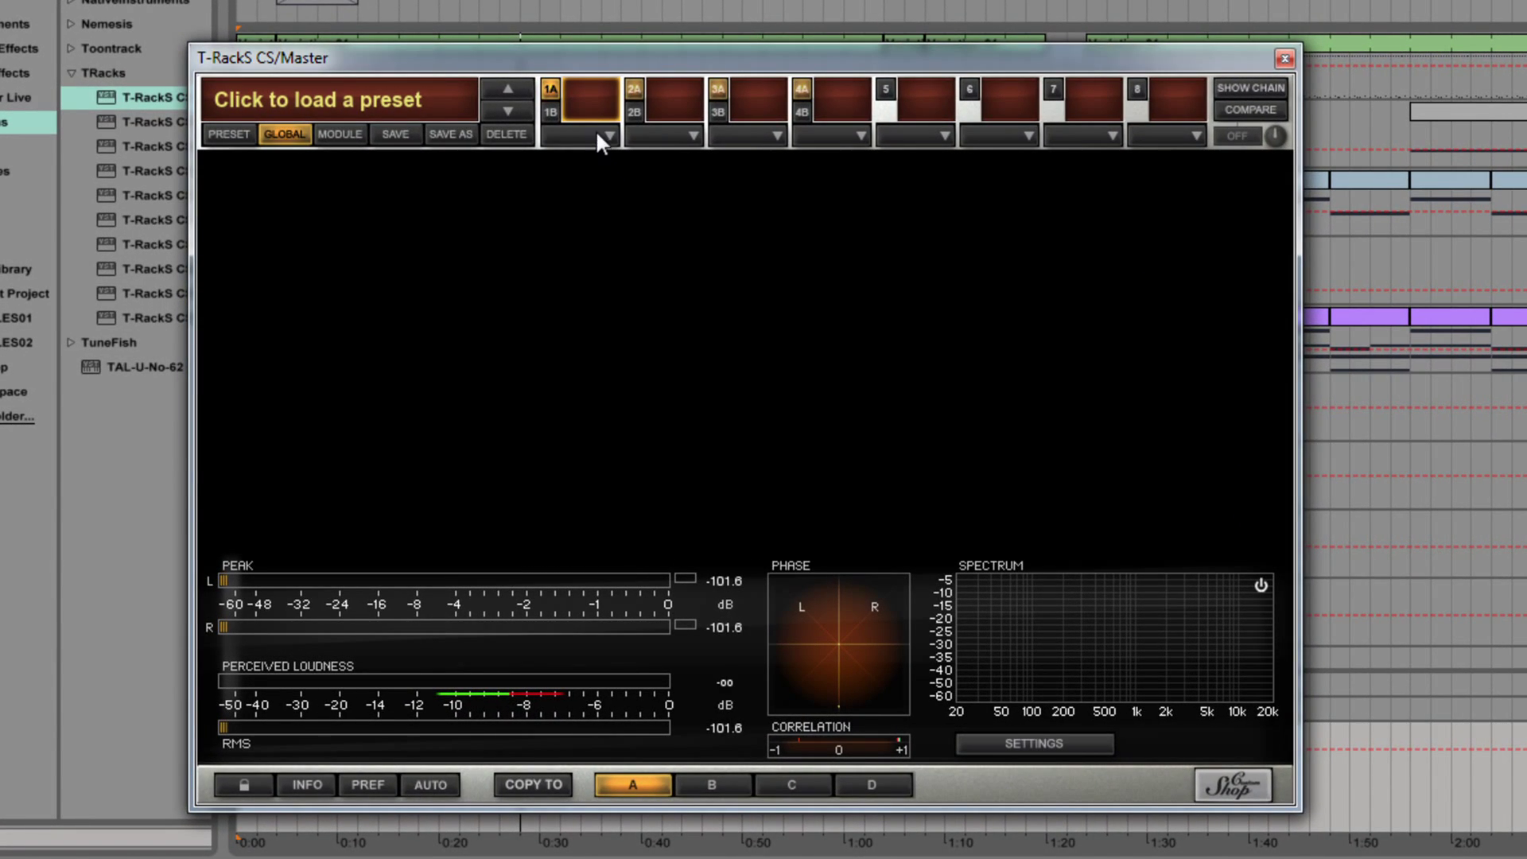
Load the Classic Equalizer into the first slot of the T-RackS chain.
click(595, 137)
mouse_move(605, 200)
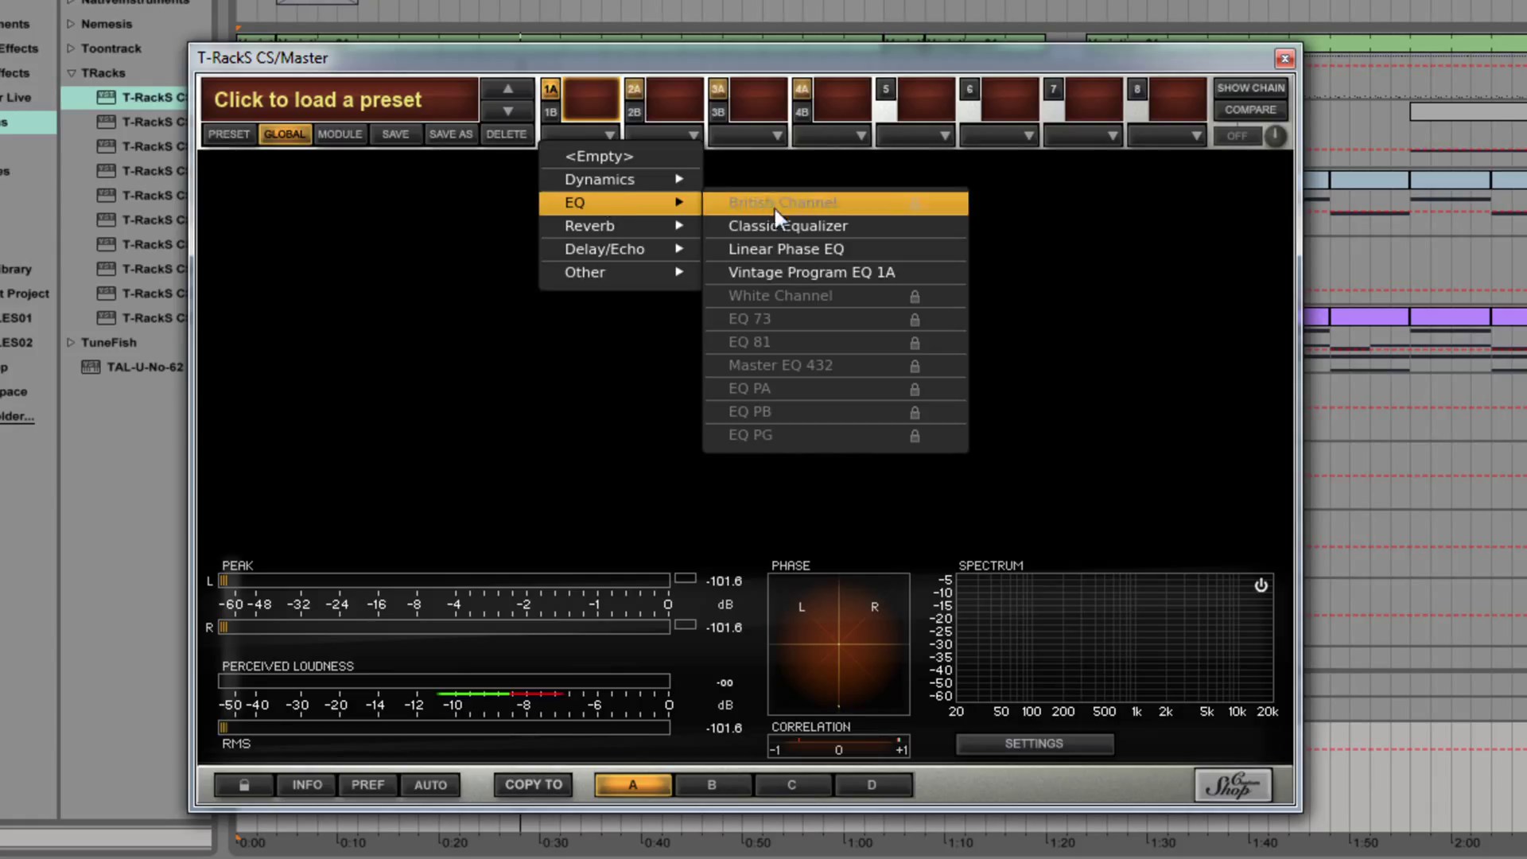
click(795, 225)
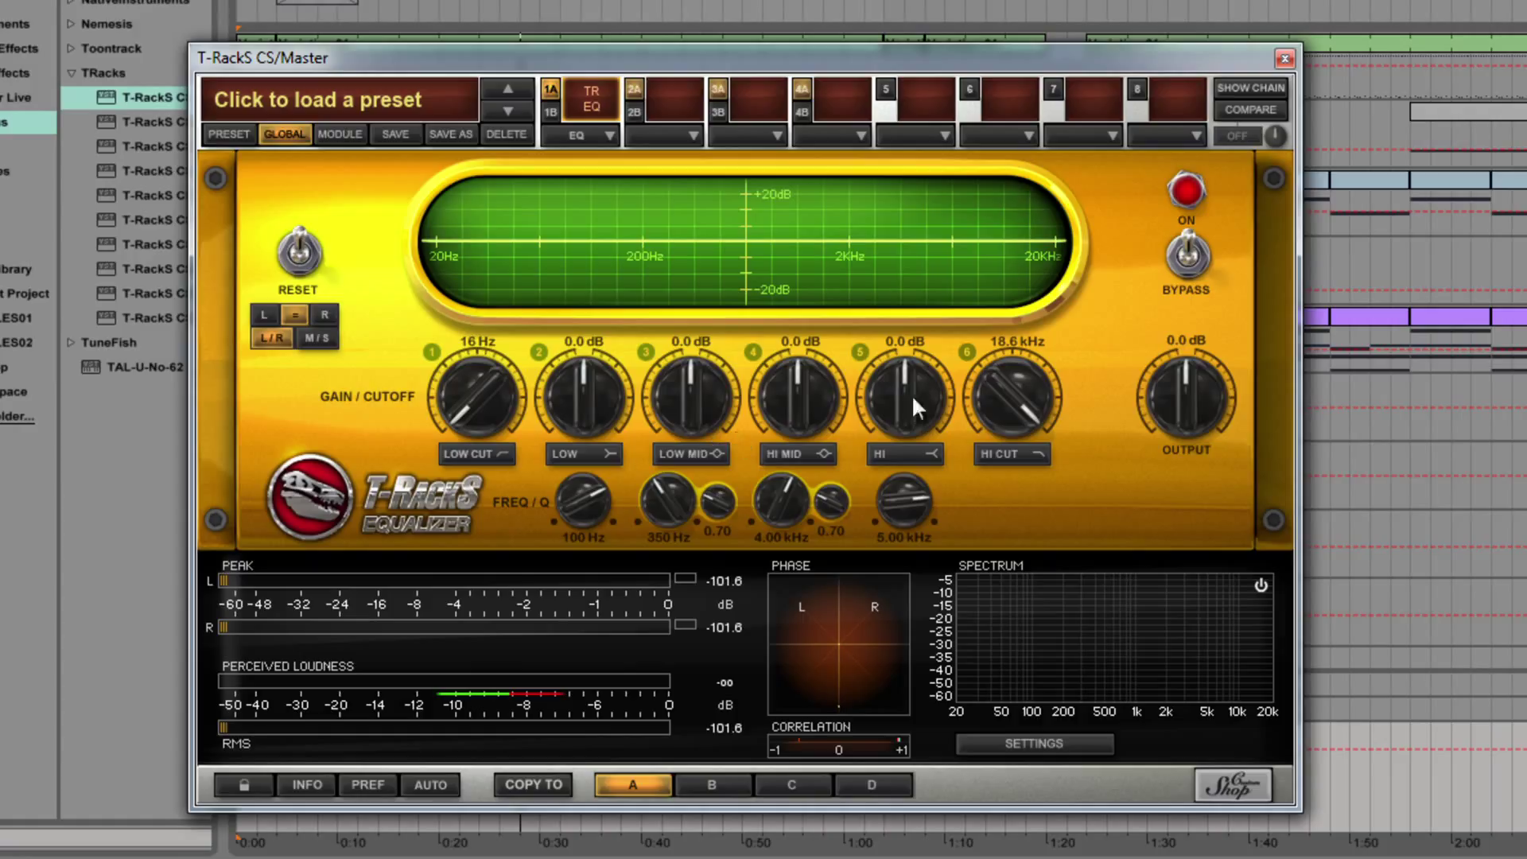
Enable the equalizer's Hi band and set it to 8.30 kHz with a 4.0 dB boost.
click(919, 459)
drag(893, 523, 885, 302)
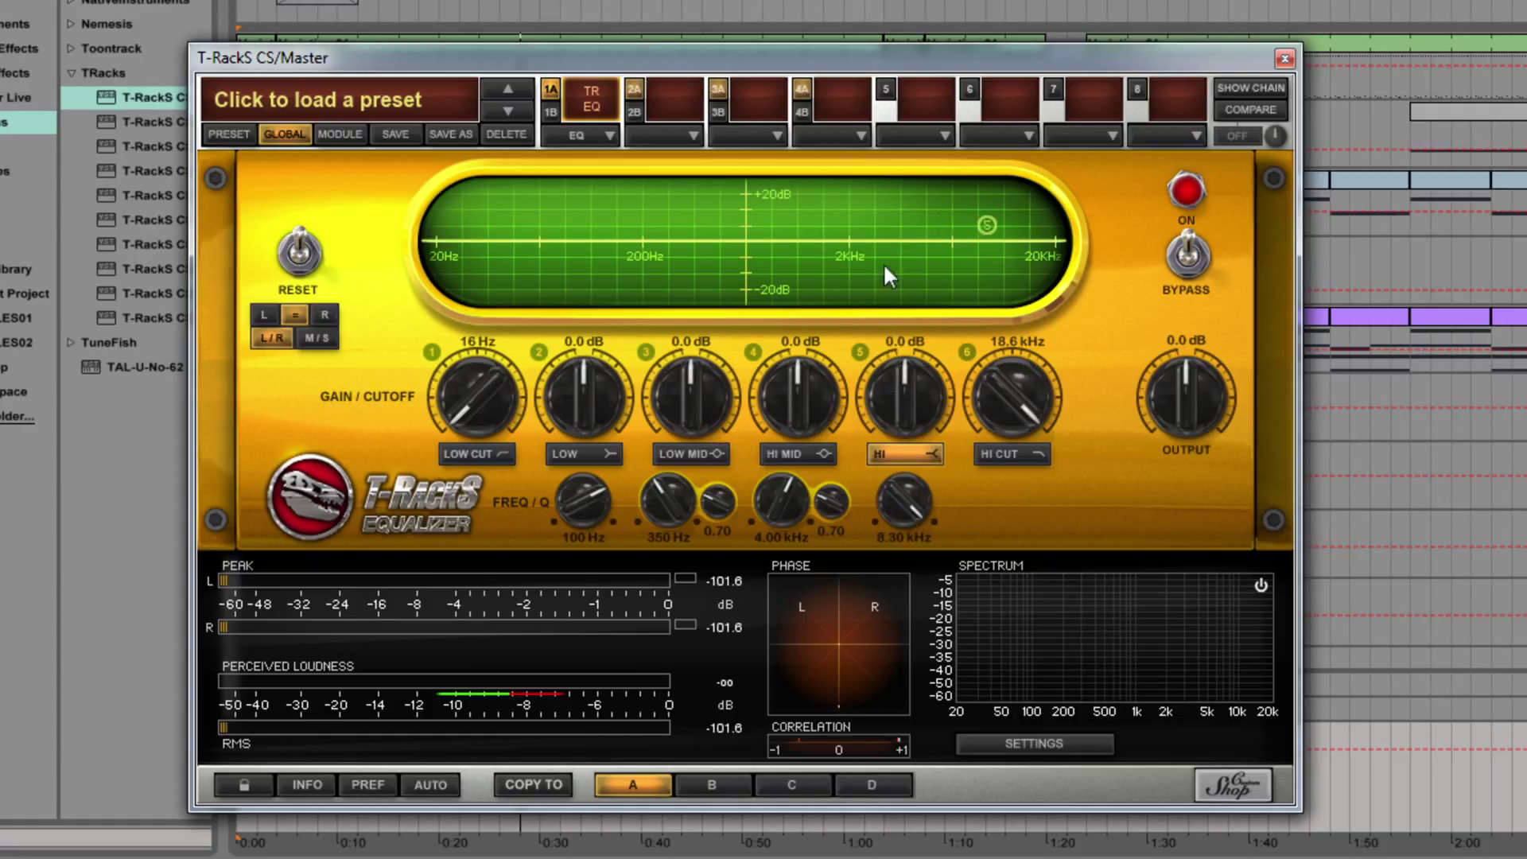
drag(912, 381, 913, 323)
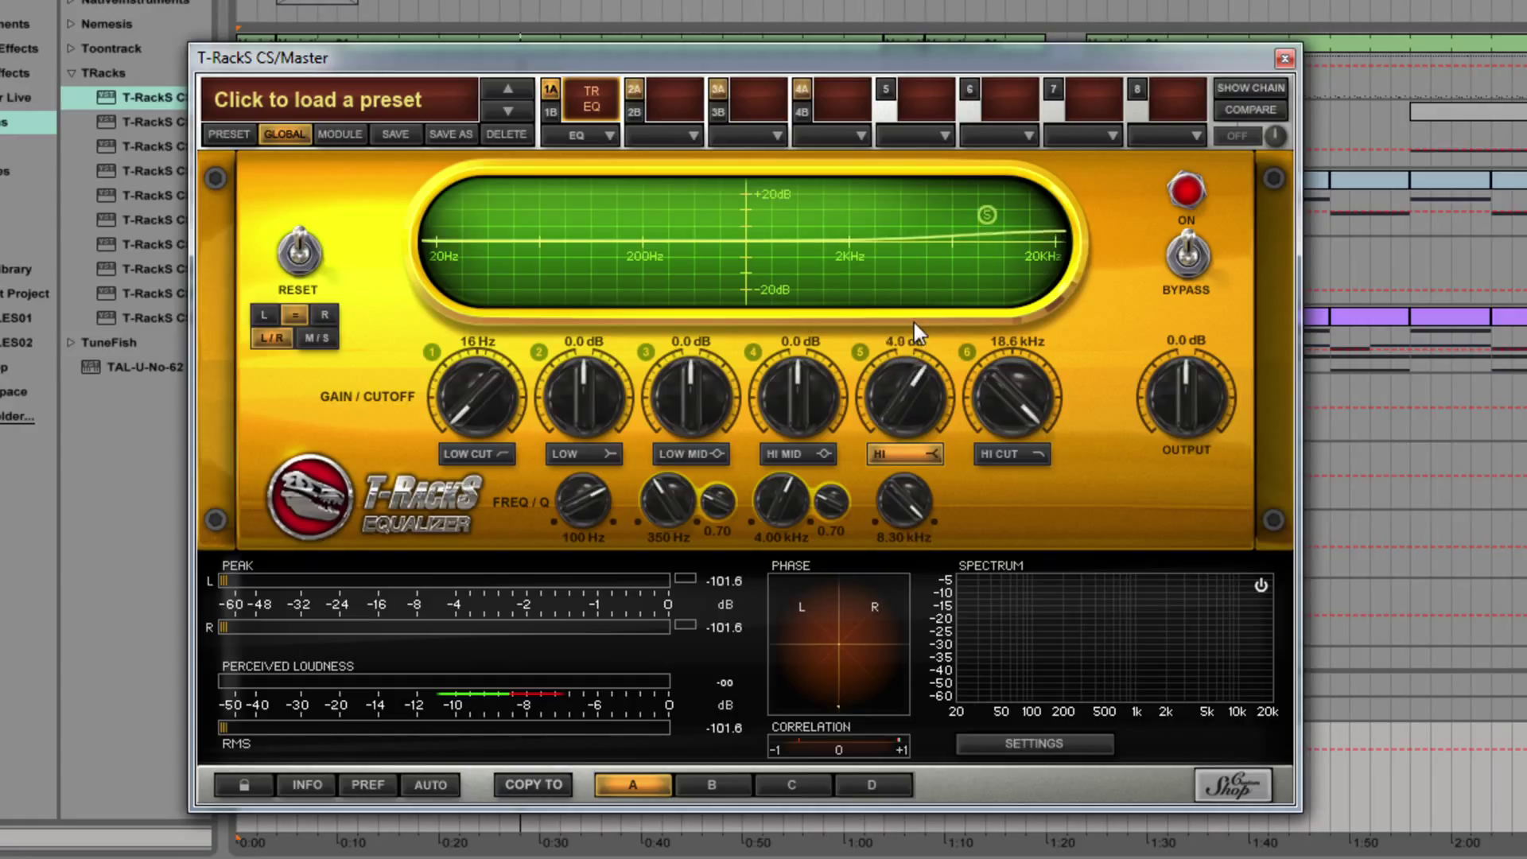
Enable the equalizer's Hi Mid band and set it to 2.01 kHz with a 3.0 dB boost.
click(799, 451)
drag(790, 496, 799, 549)
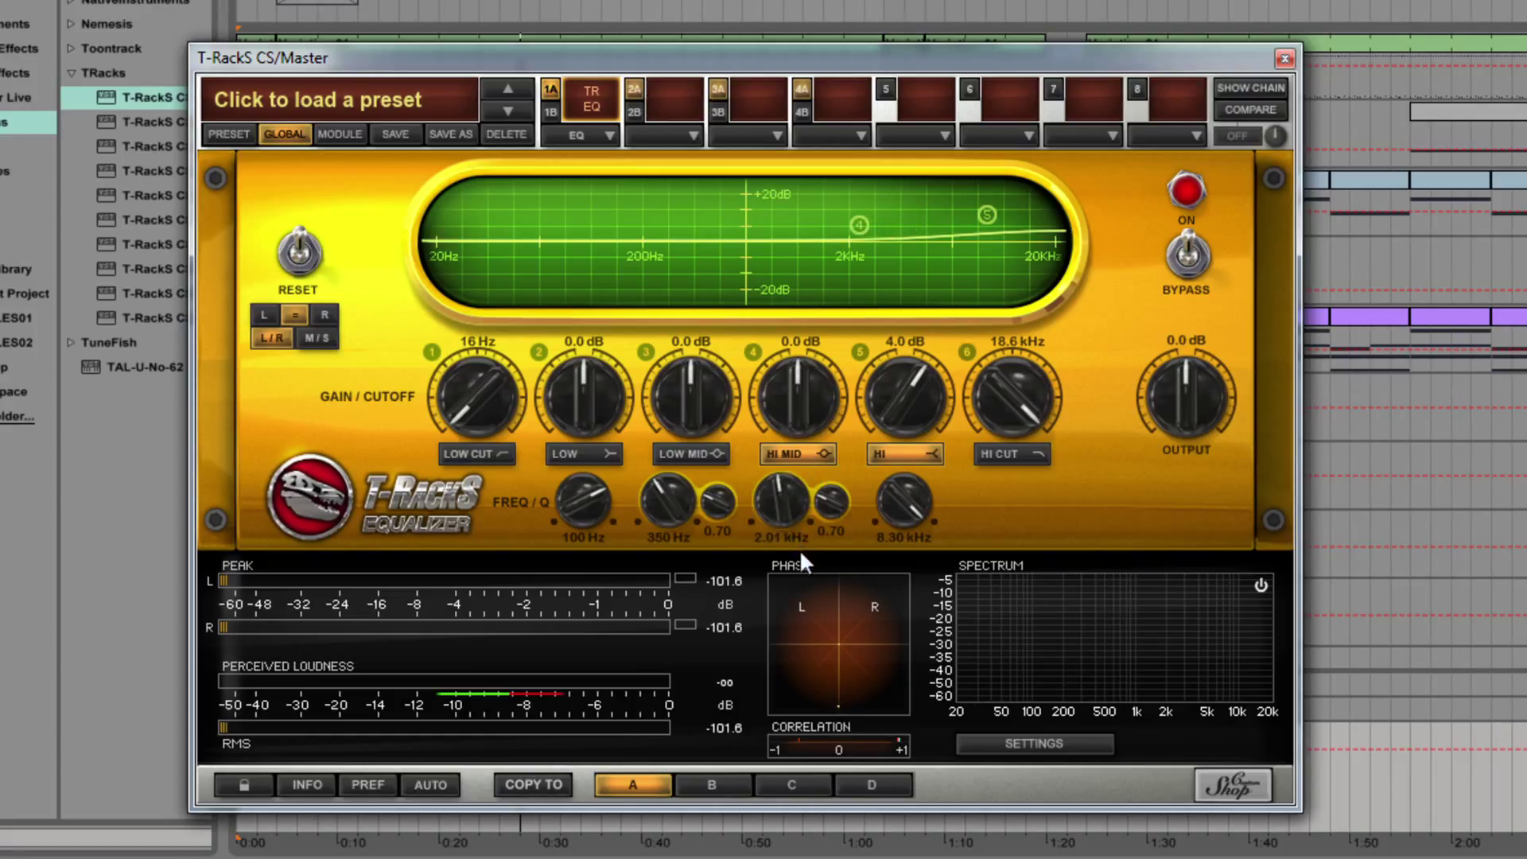
drag(810, 383, 804, 344)
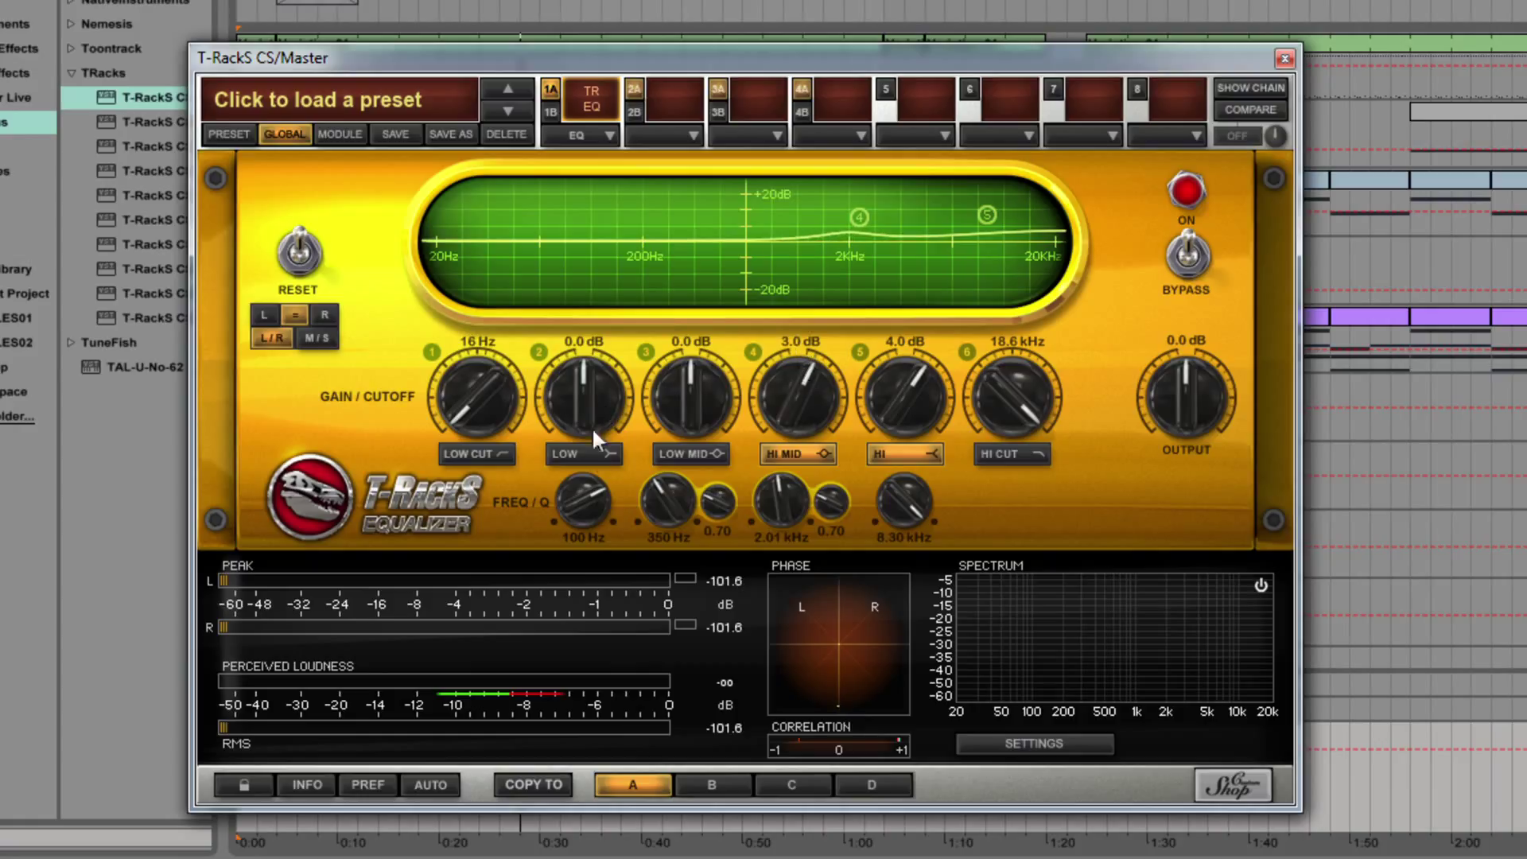
Enable the equalizer's Low band and set it to 70 Hz with a boost of about 3 dB.
click(578, 455)
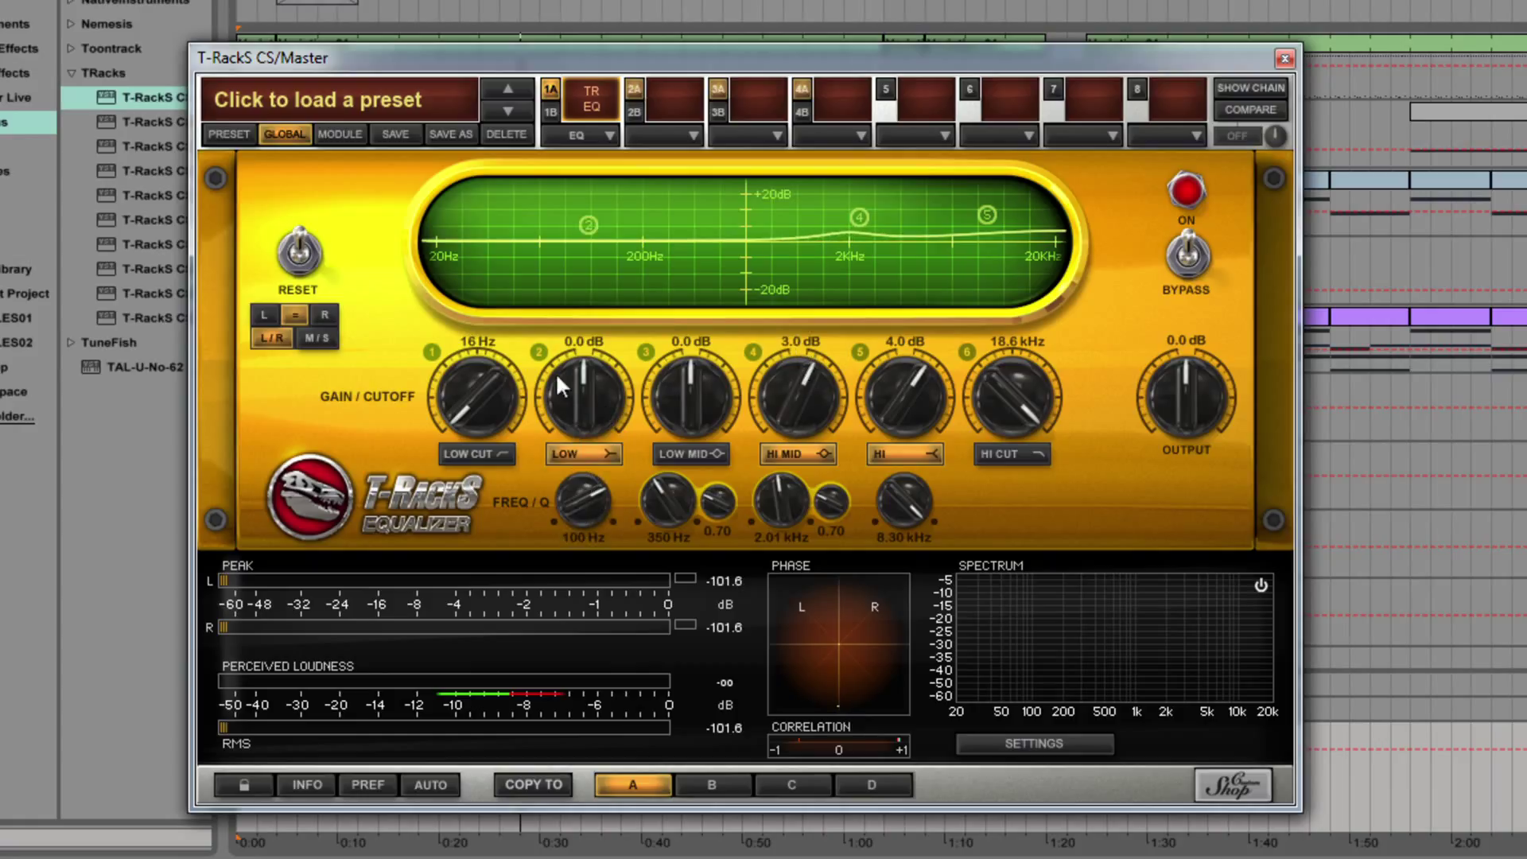
drag(577, 515, 599, 565)
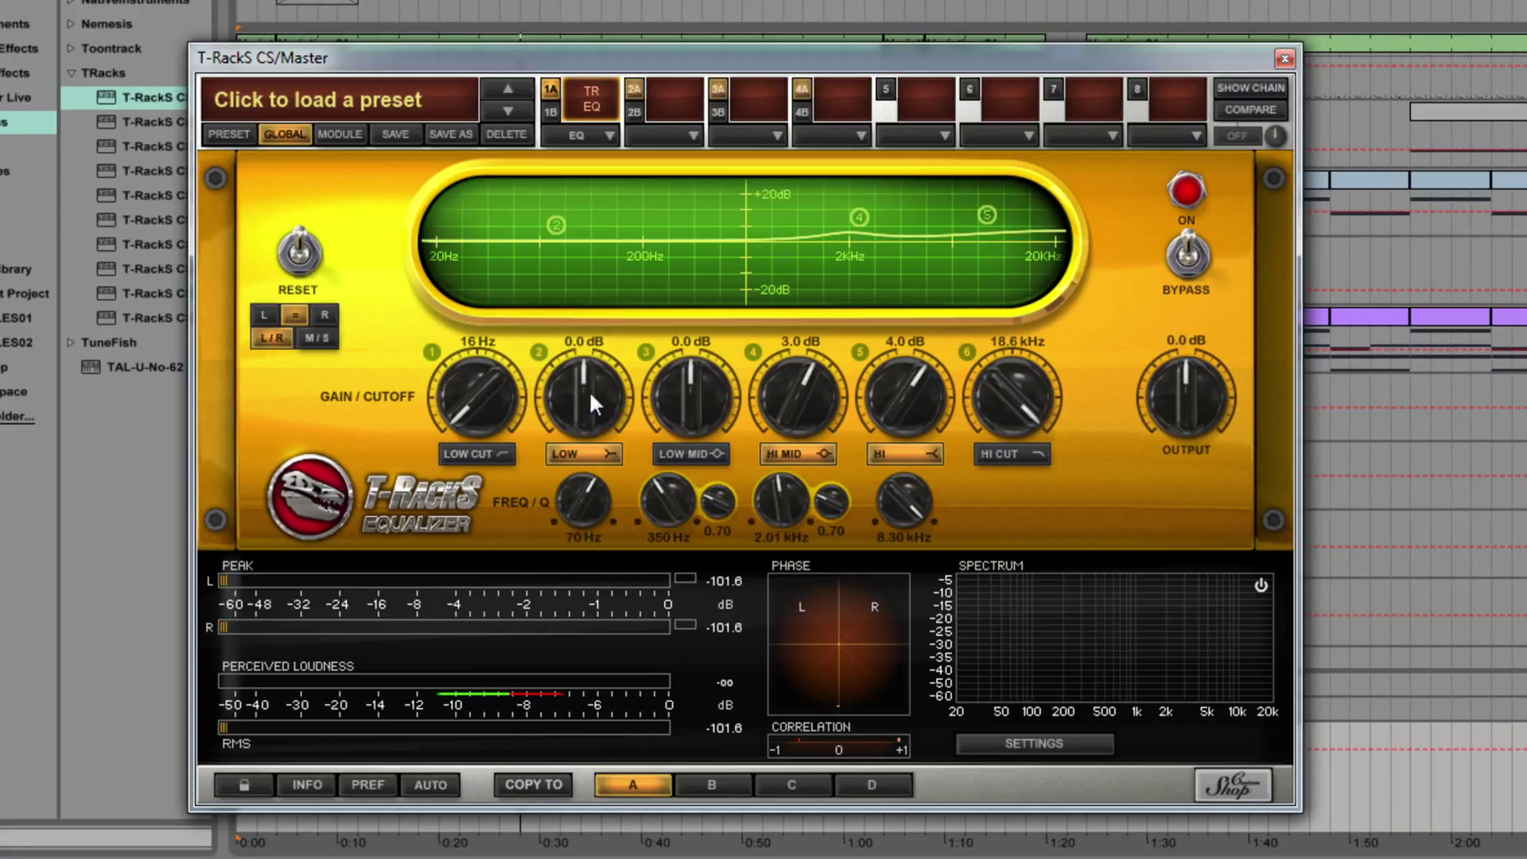
drag(588, 390, 593, 345)
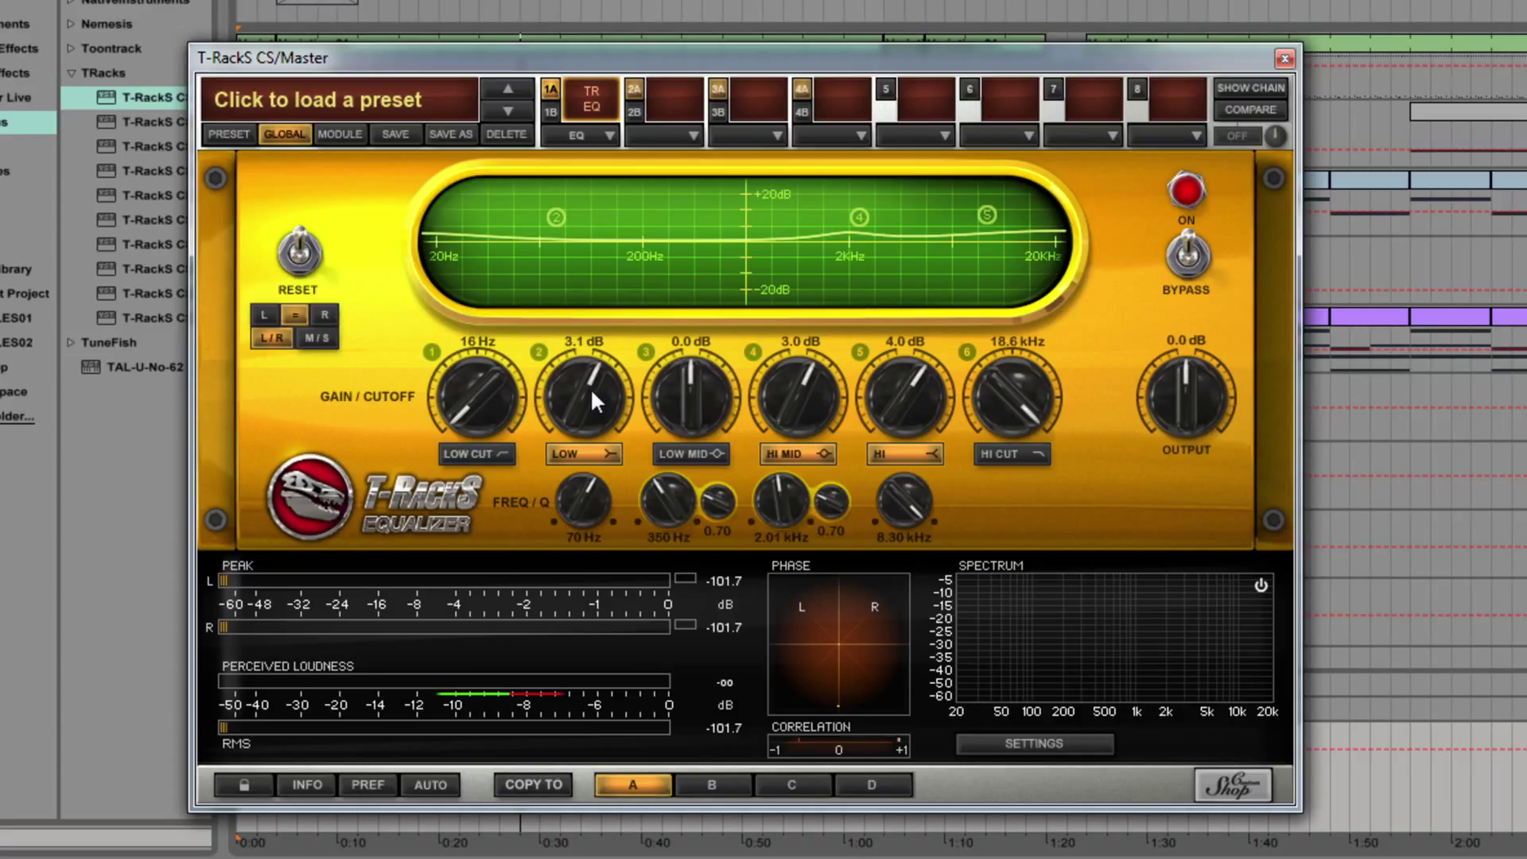
drag(590, 388, 589, 366)
Load the Classic Compressor into slot 2A of the T-RackS chain.
click(633, 90)
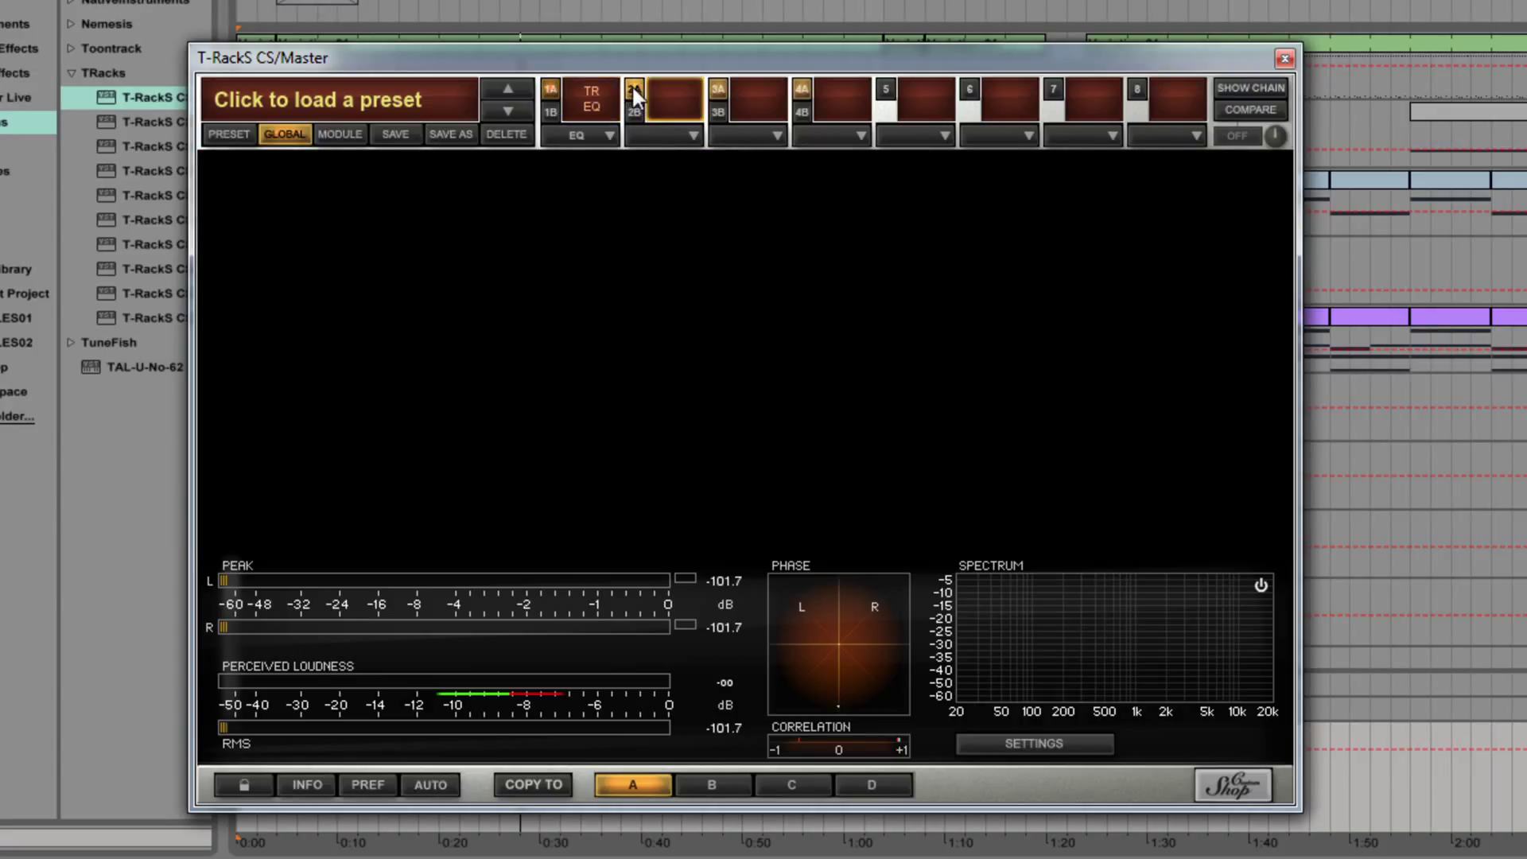
click(656, 129)
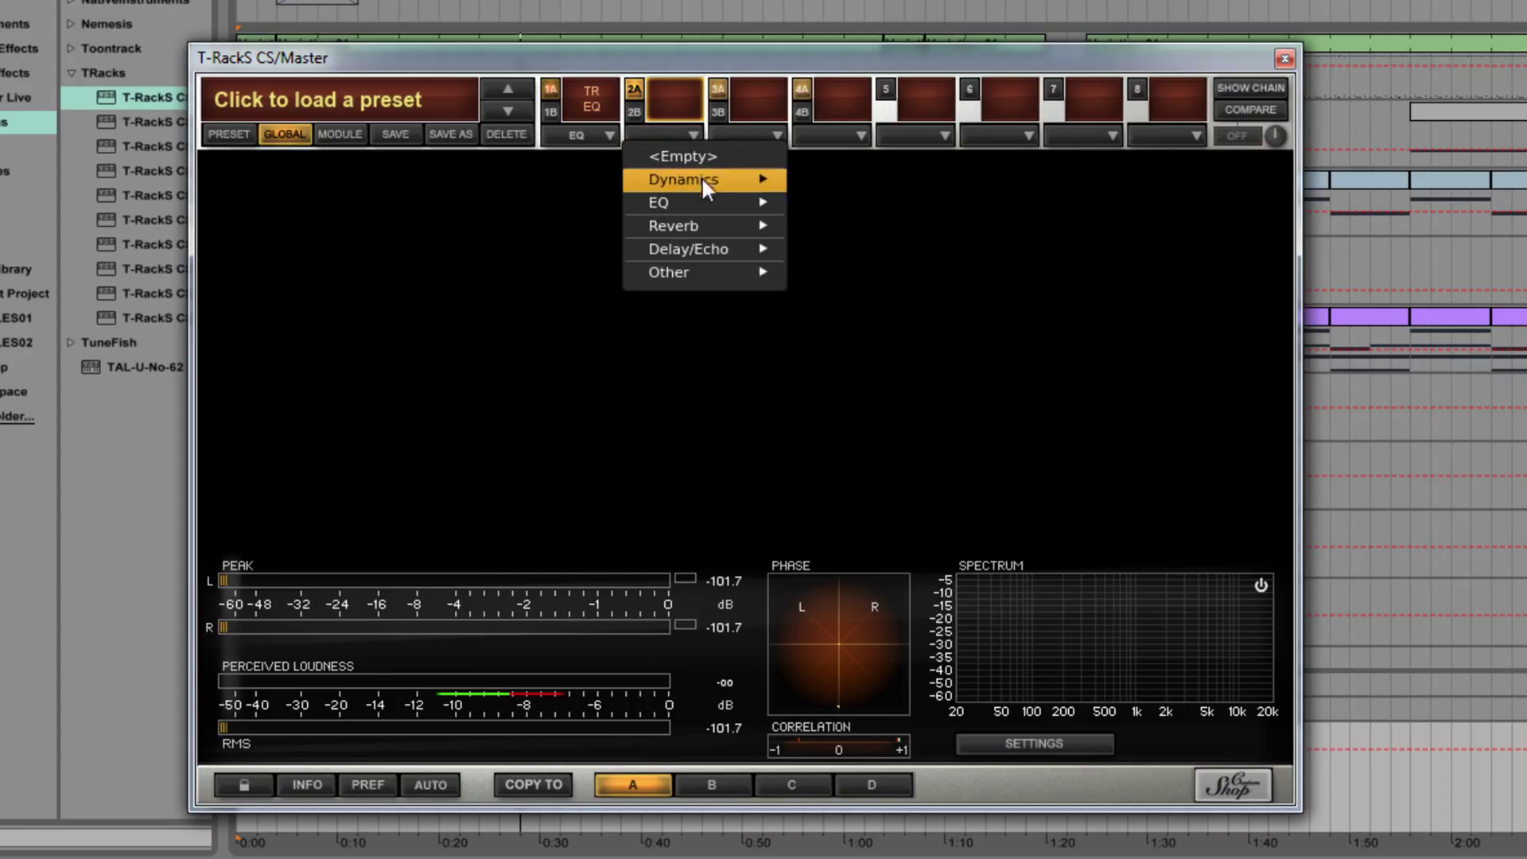
mouse_move(699, 200)
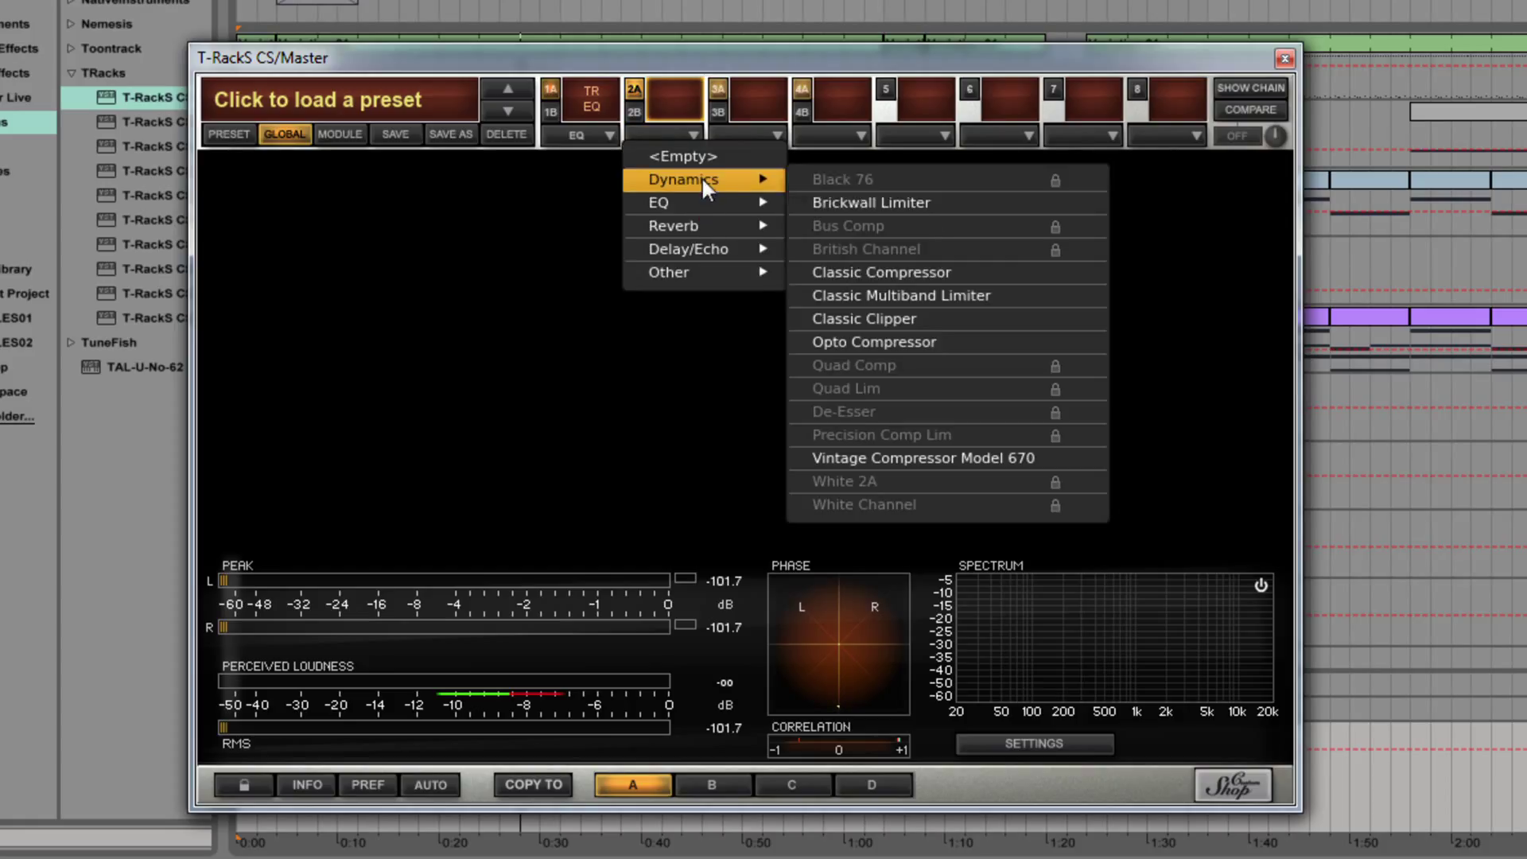
click(905, 272)
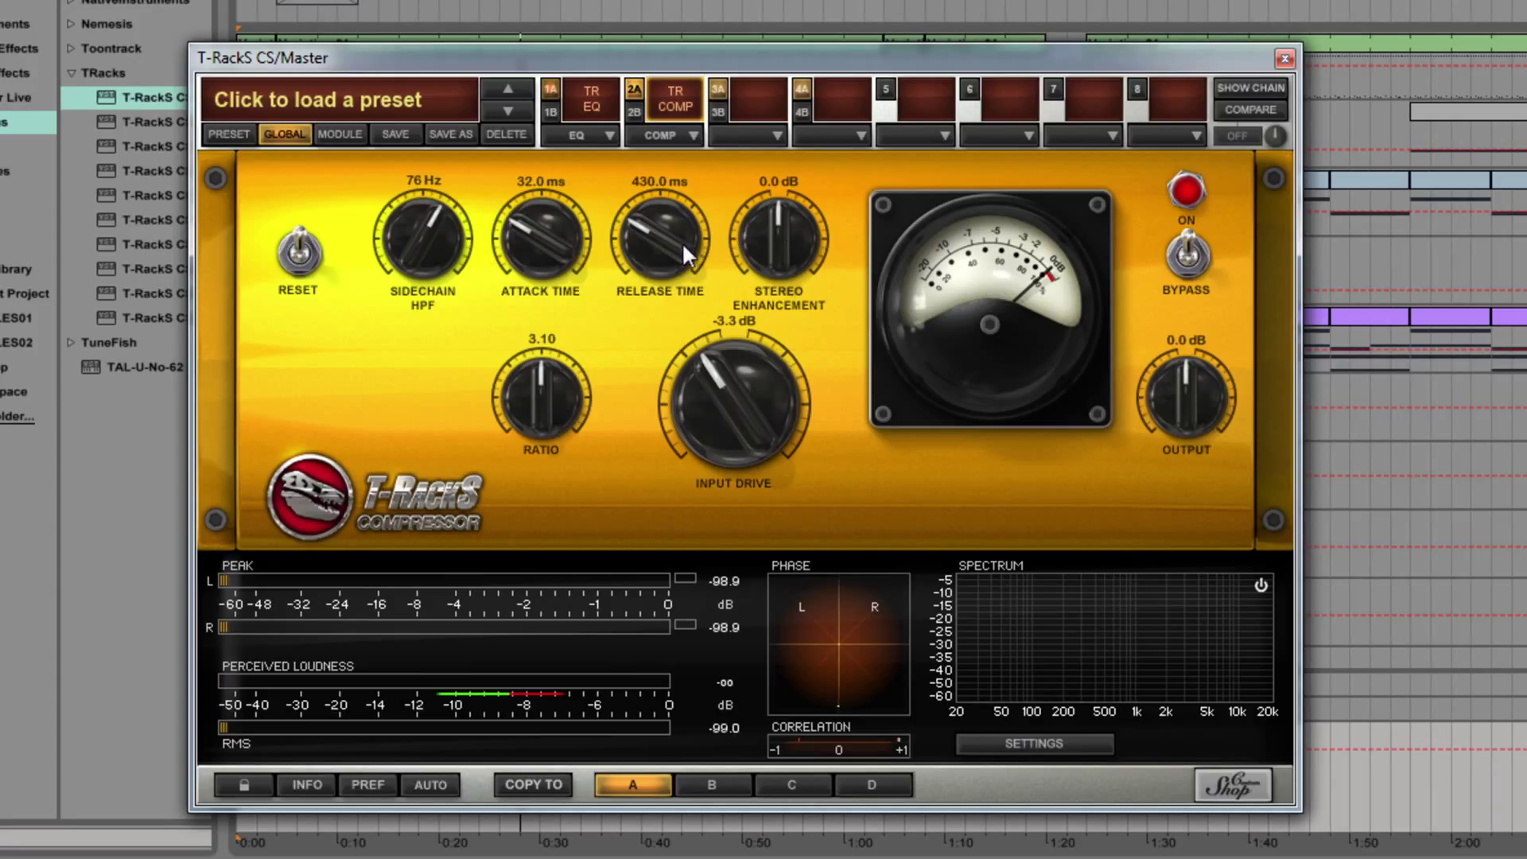
Set the compressor's release time to 1400 ms and its attack time to 12 ms, playing the song briefly to check.
drag(675, 245, 675, 213)
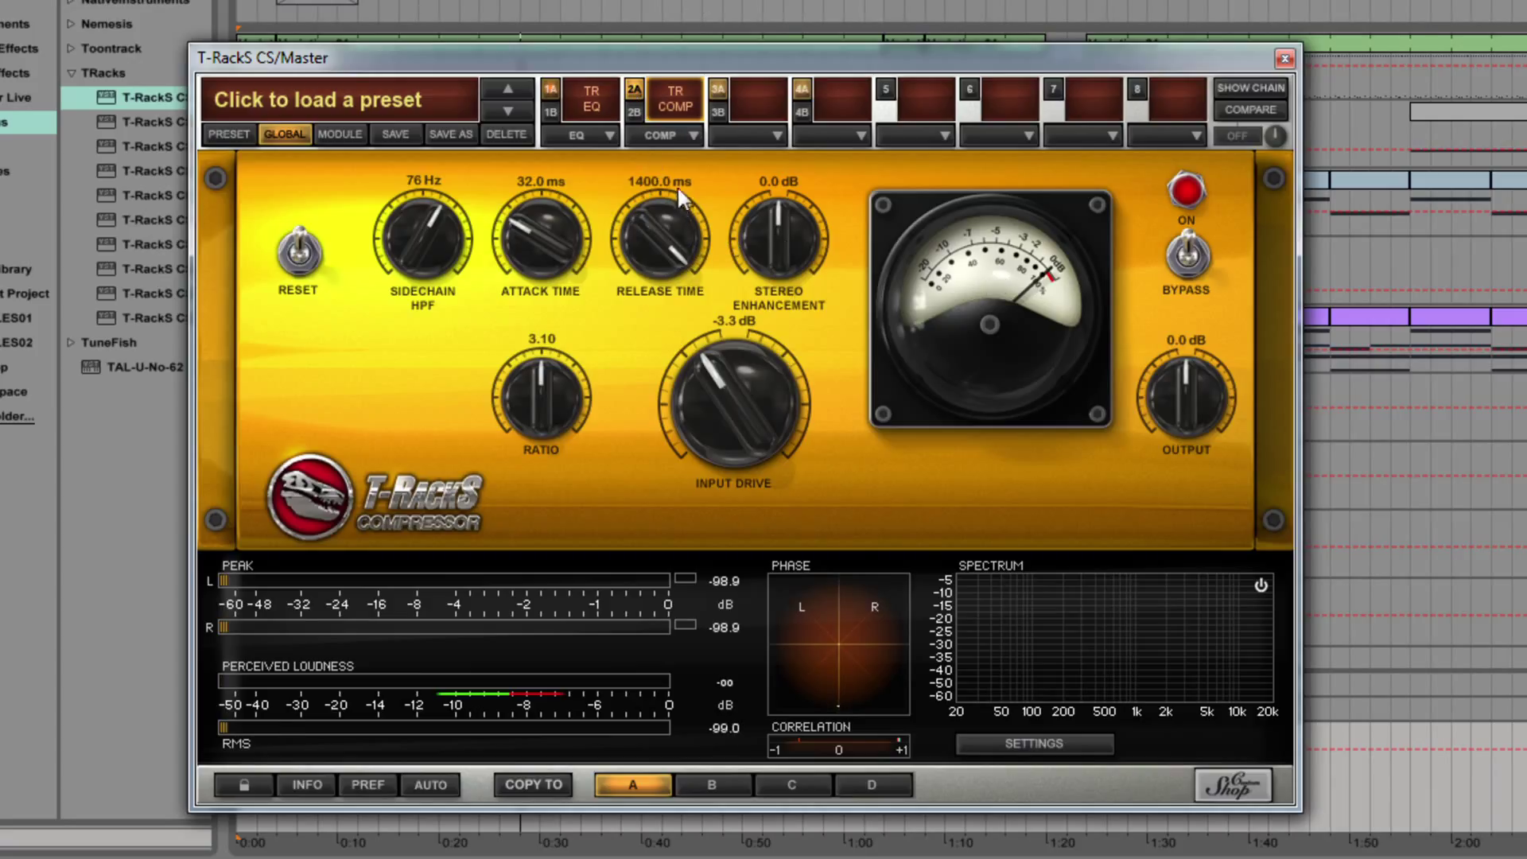
key(space)
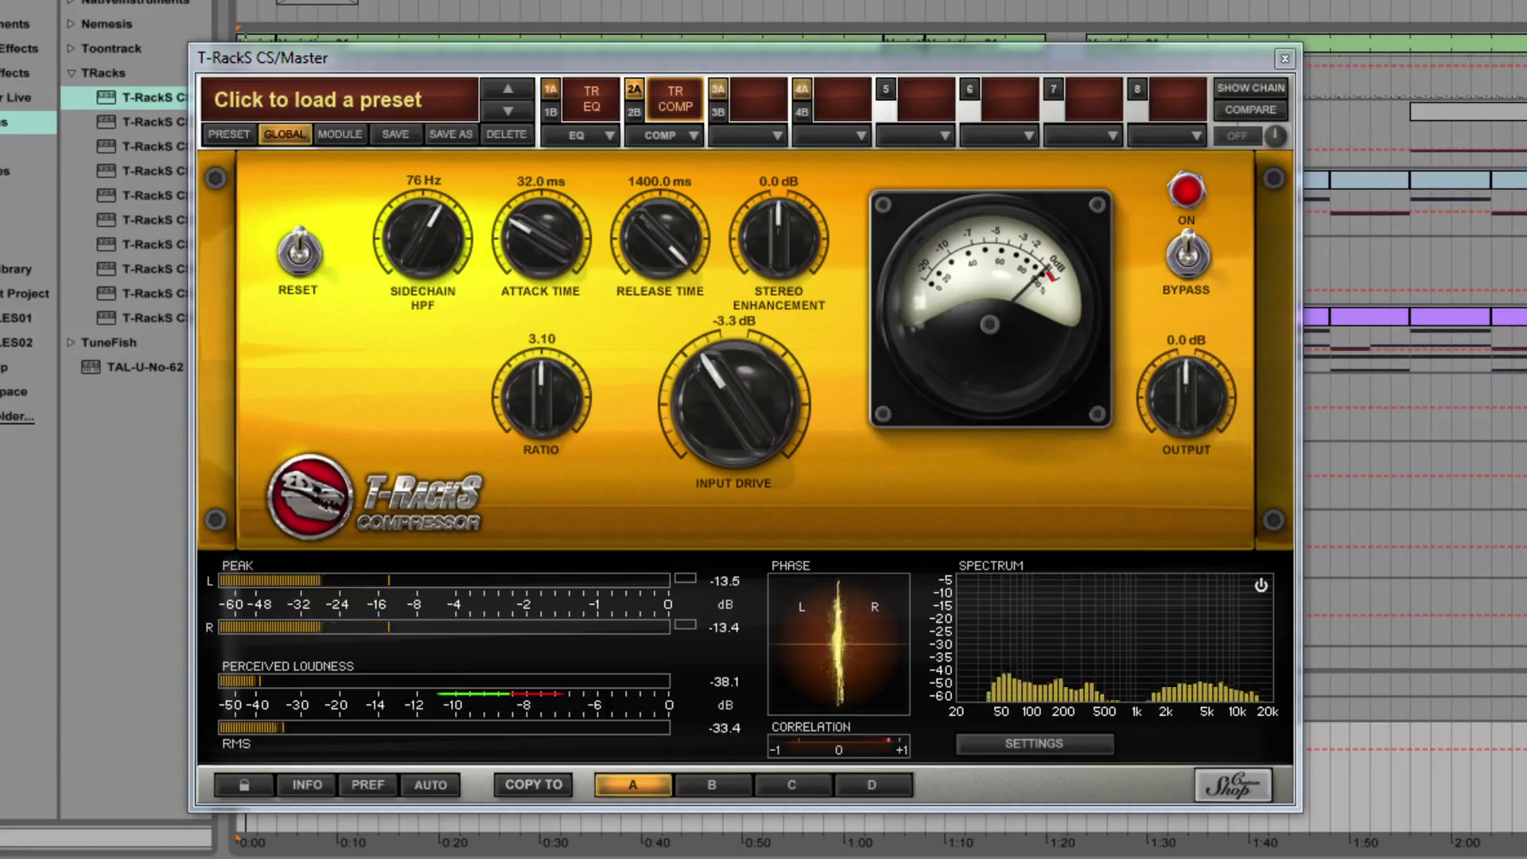
drag(555, 242, 566, 379)
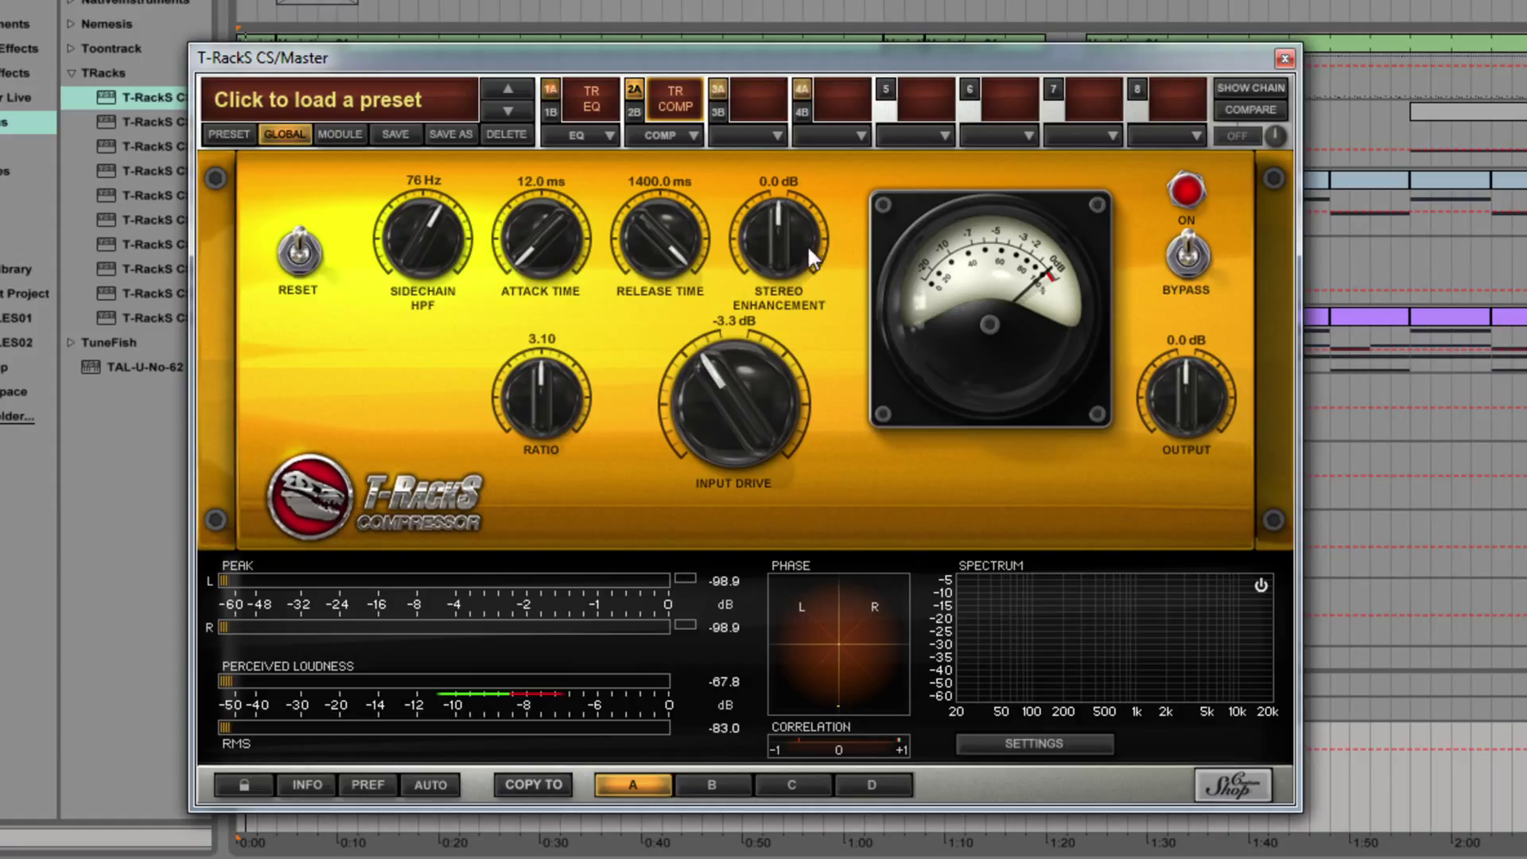
Set the compressor's input drive to 0.0 dB and play the song to check the compression.
drag(754, 419, 751, 380)
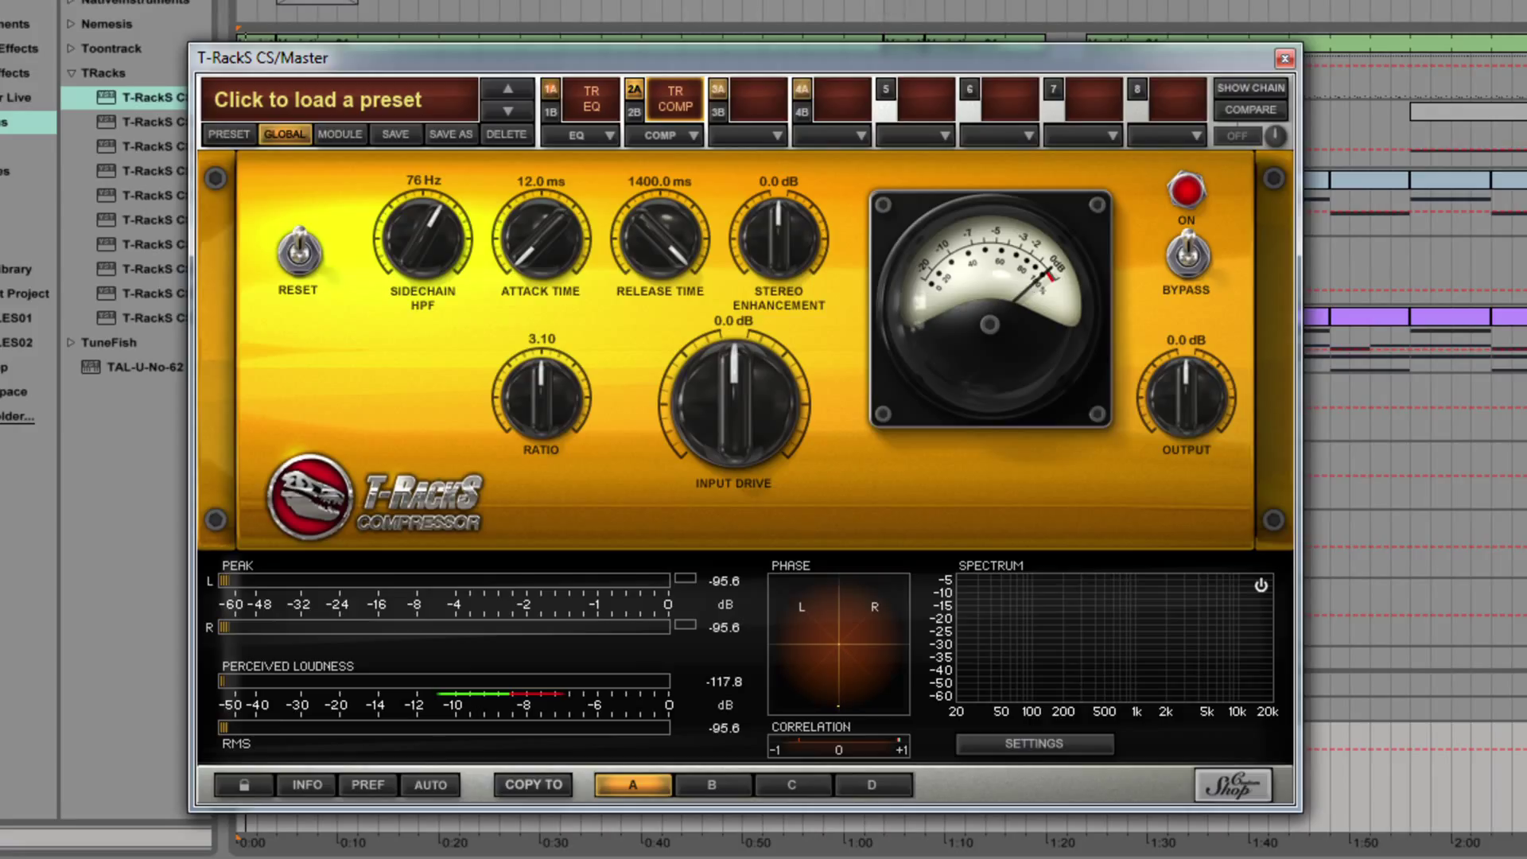
key(space)
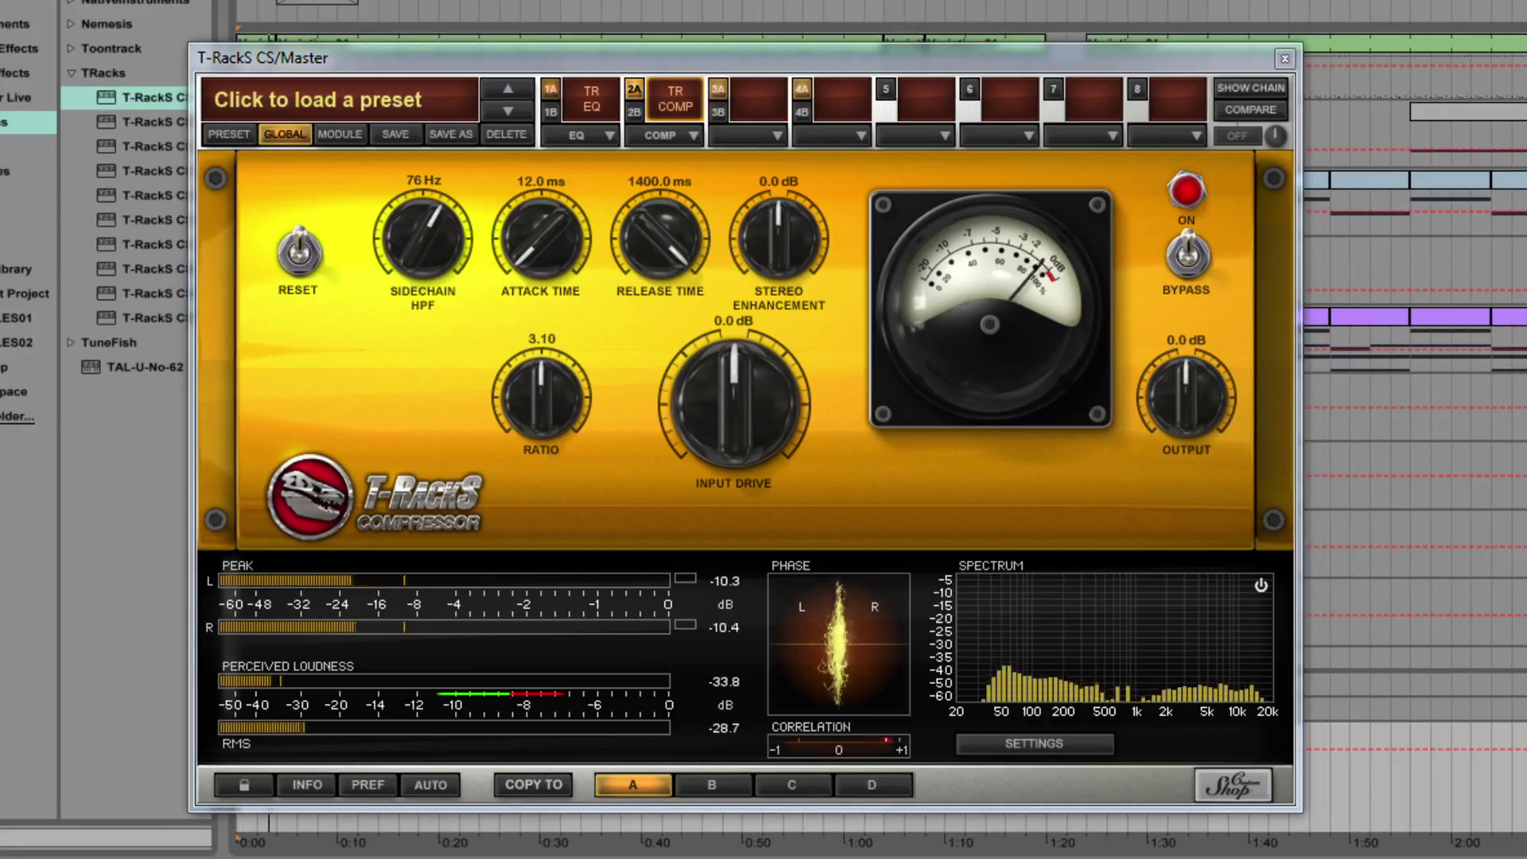
key(space)
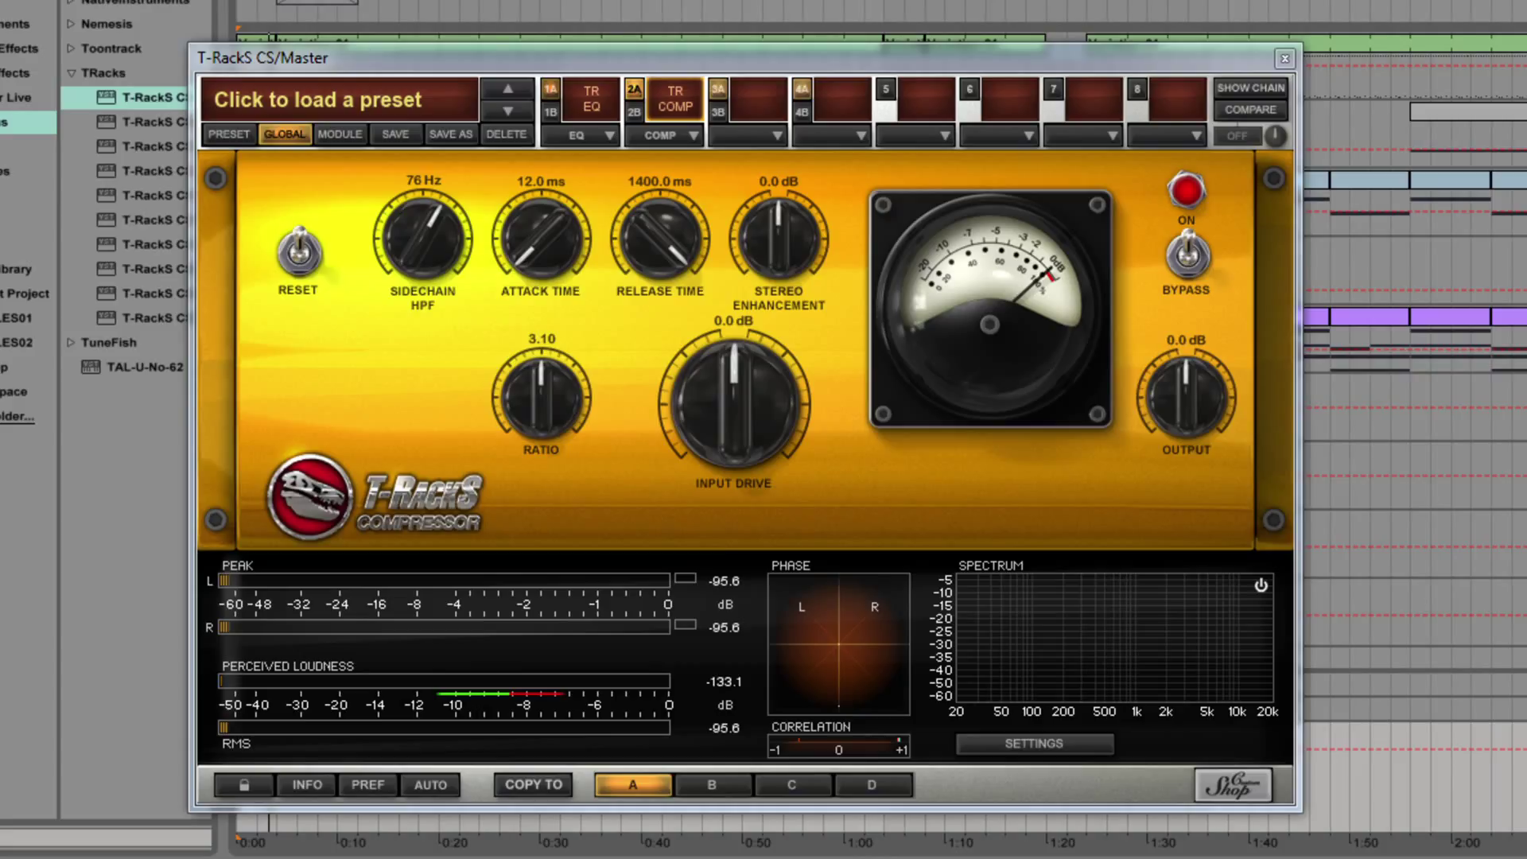
Load the Classic Multiband Limiter into slot 3A of the T-RackS chain.
click(719, 87)
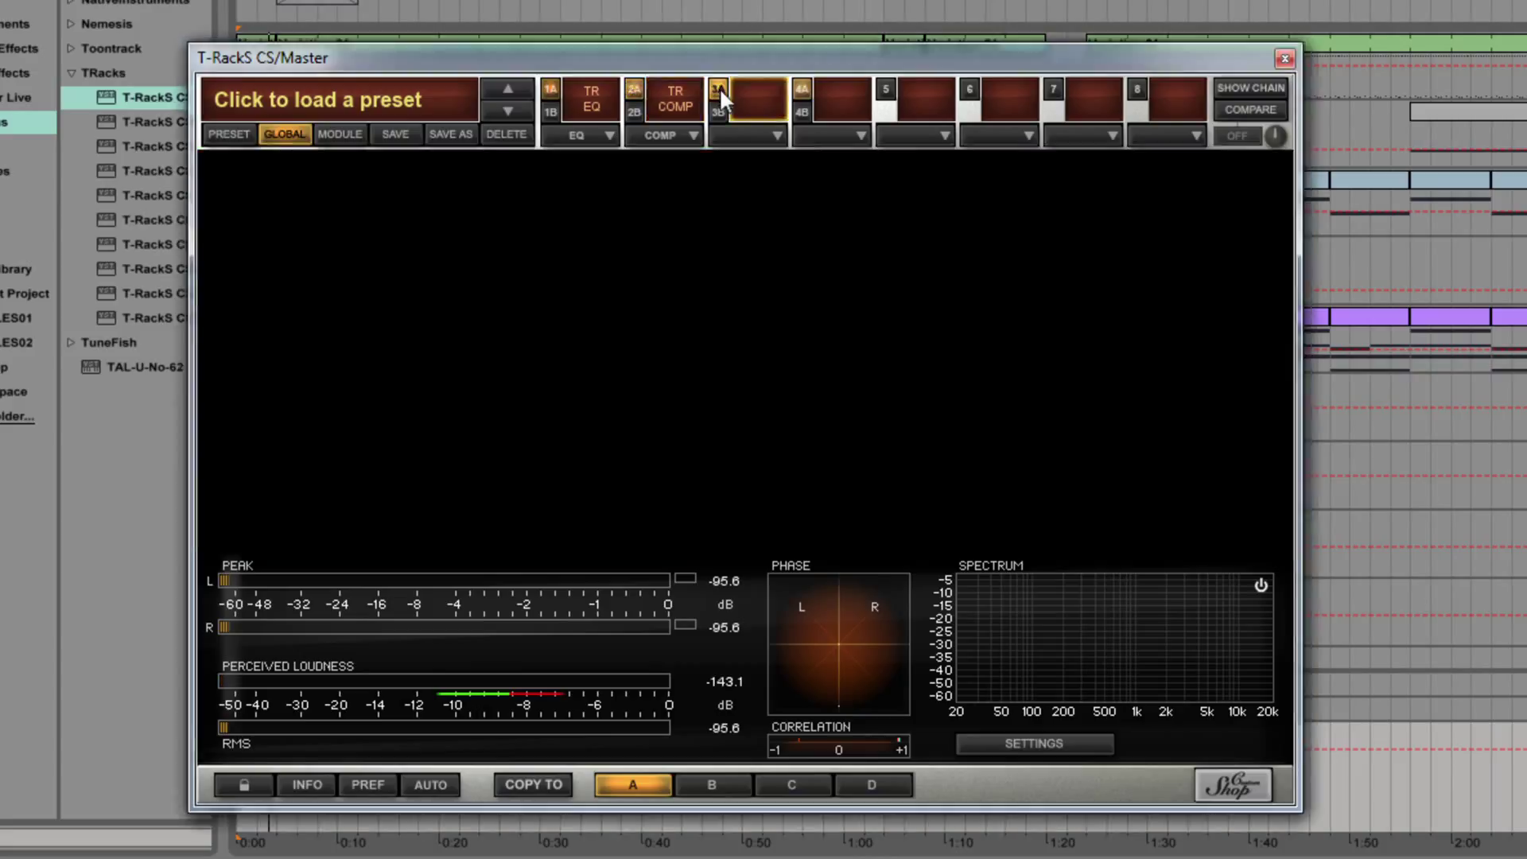
click(739, 136)
mouse_move(770, 178)
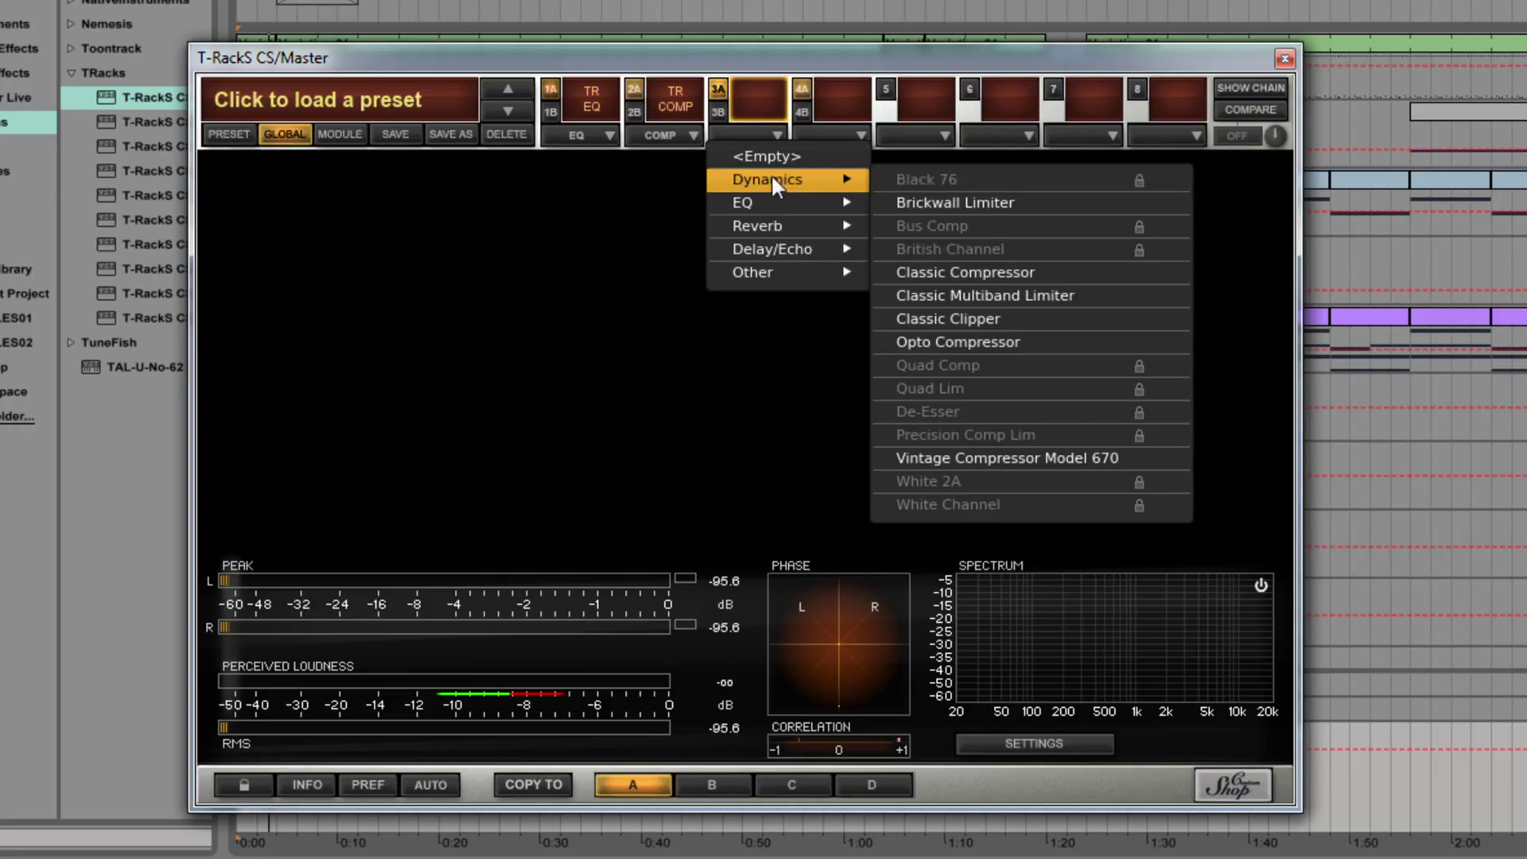
click(992, 296)
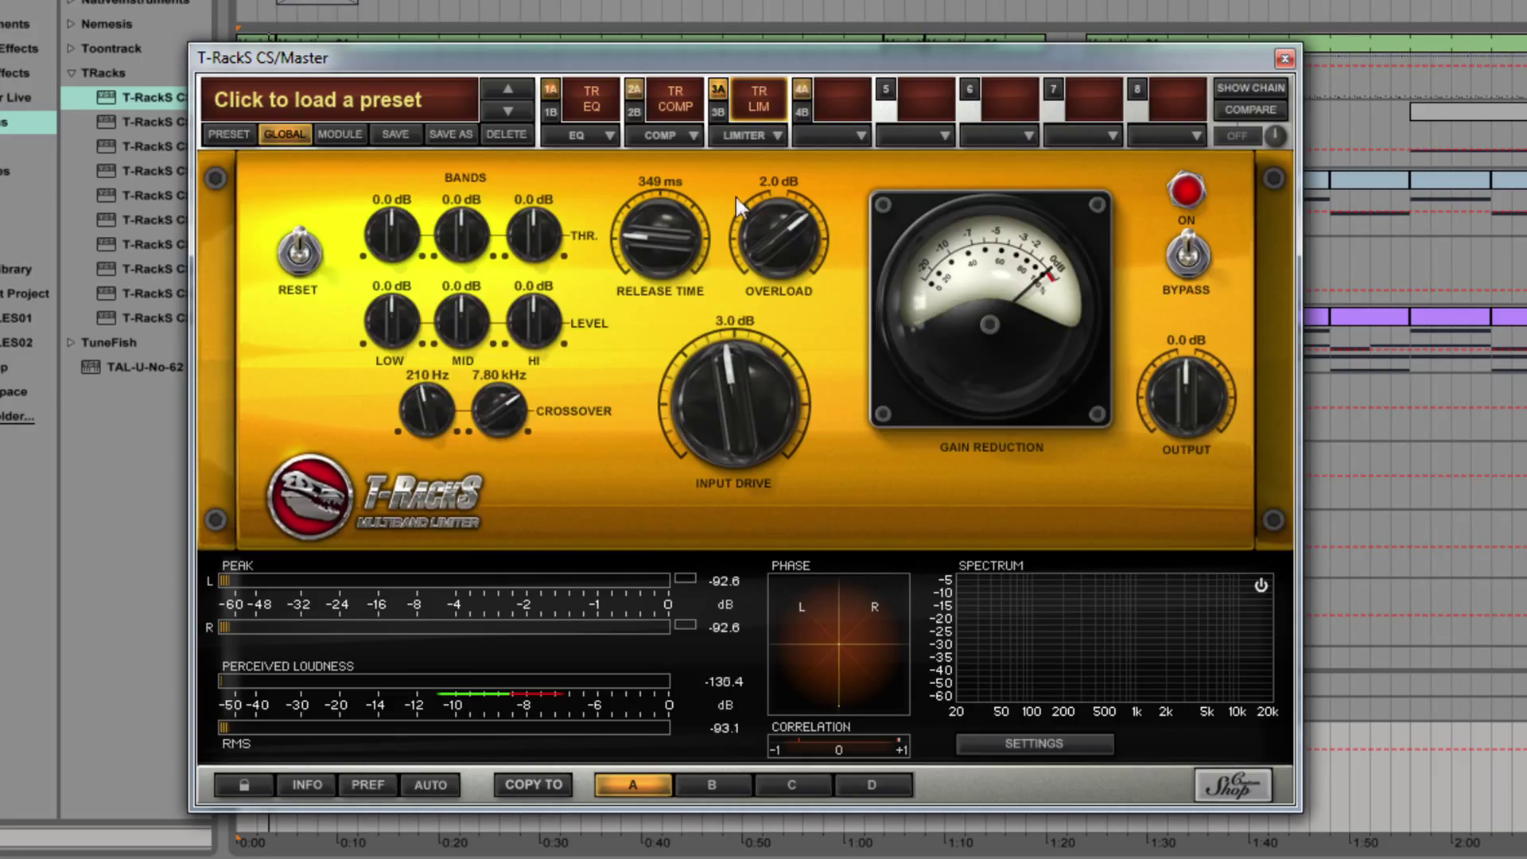
Set the multiband limiter's overload to 0.0 dB, release time to 1500 ms and, during playback, input drive to 5.1 dB.
drag(785, 232, 796, 282)
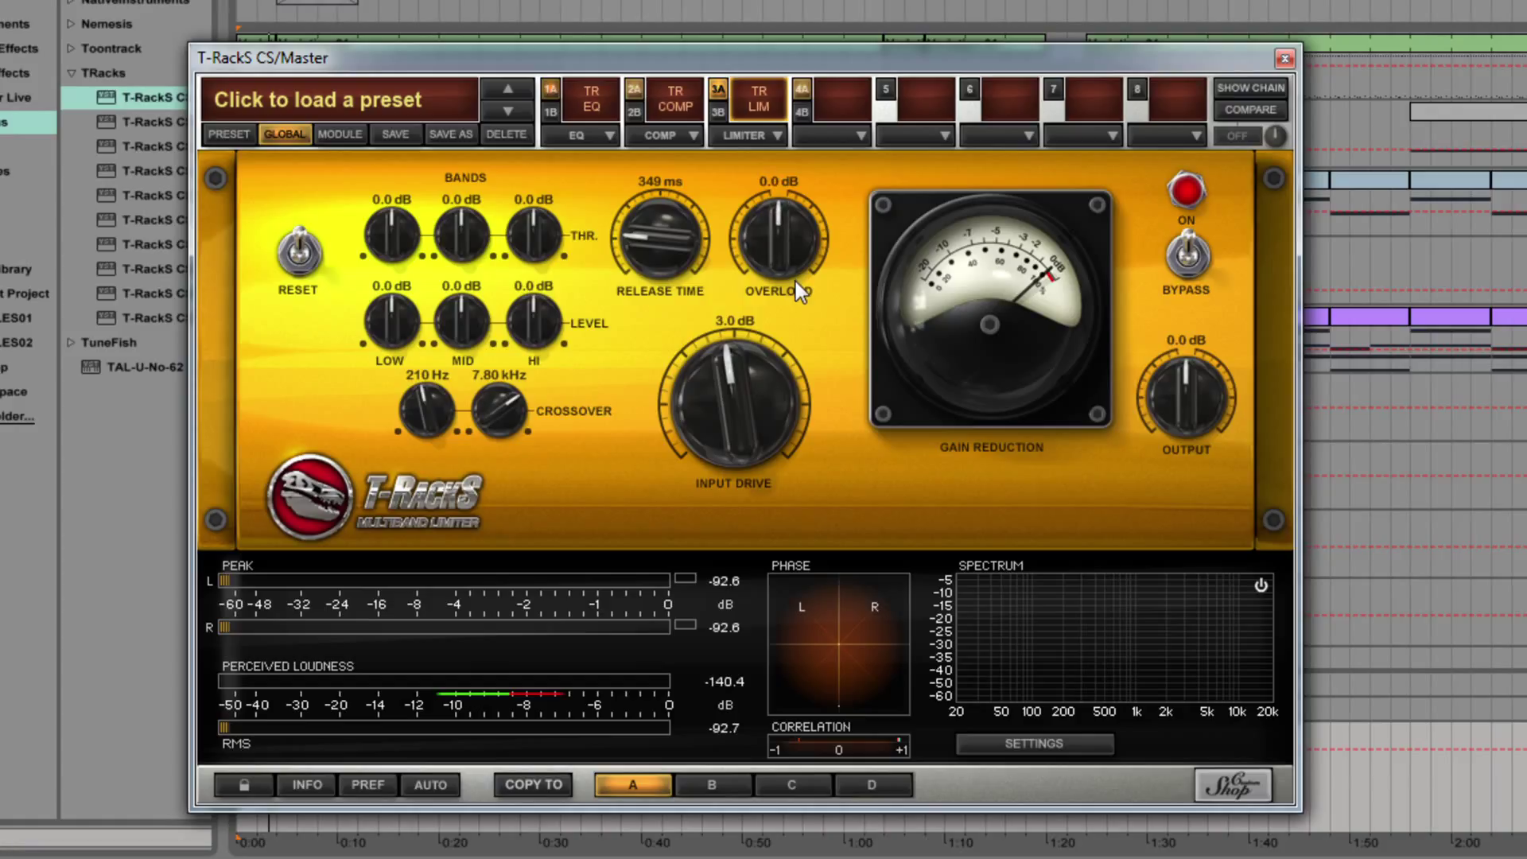
drag(670, 238, 635, 47)
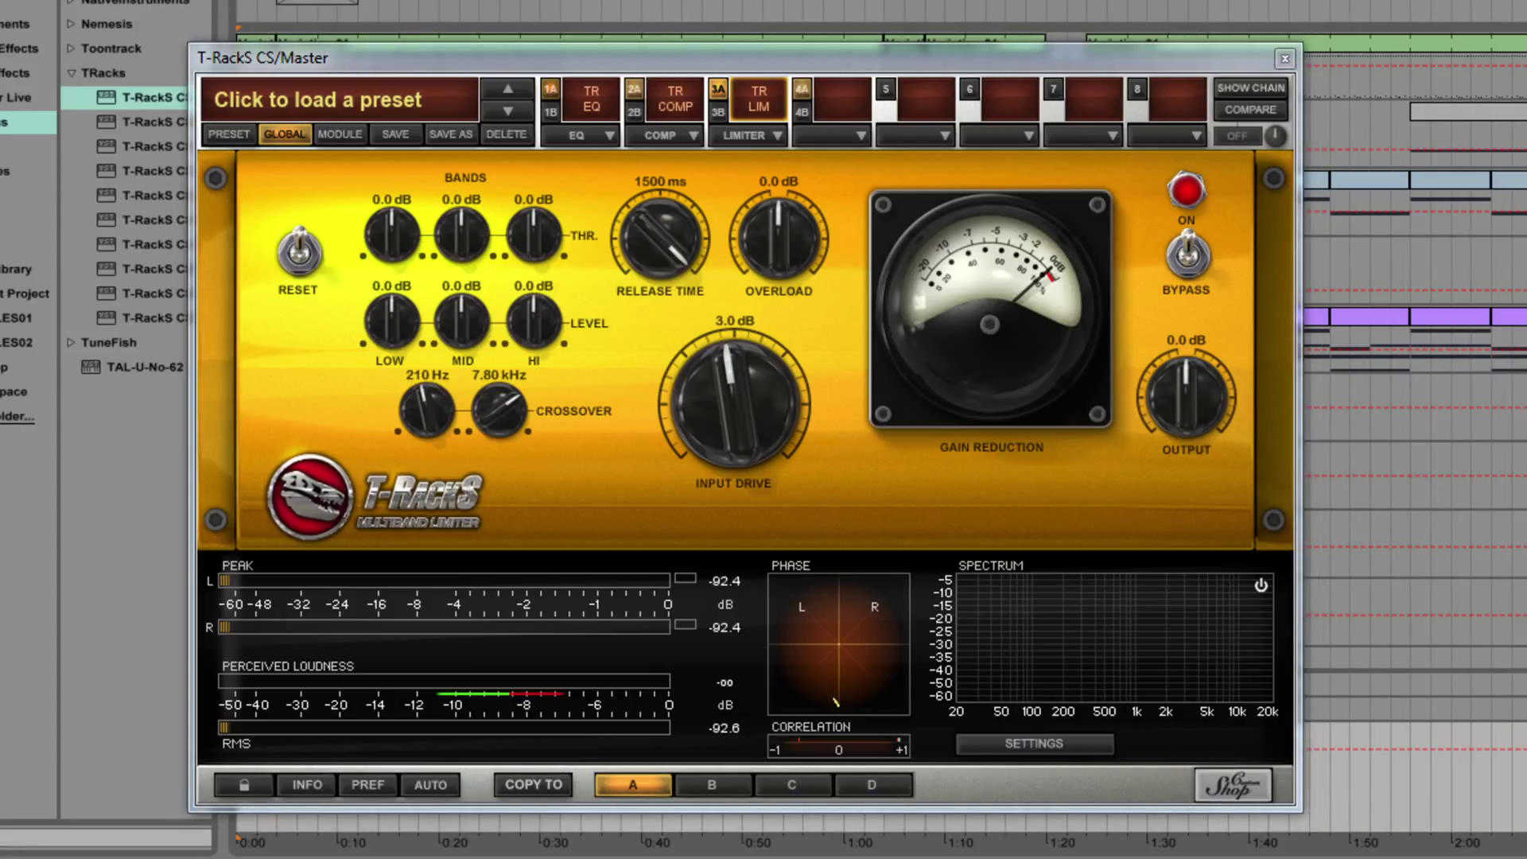
key(space)
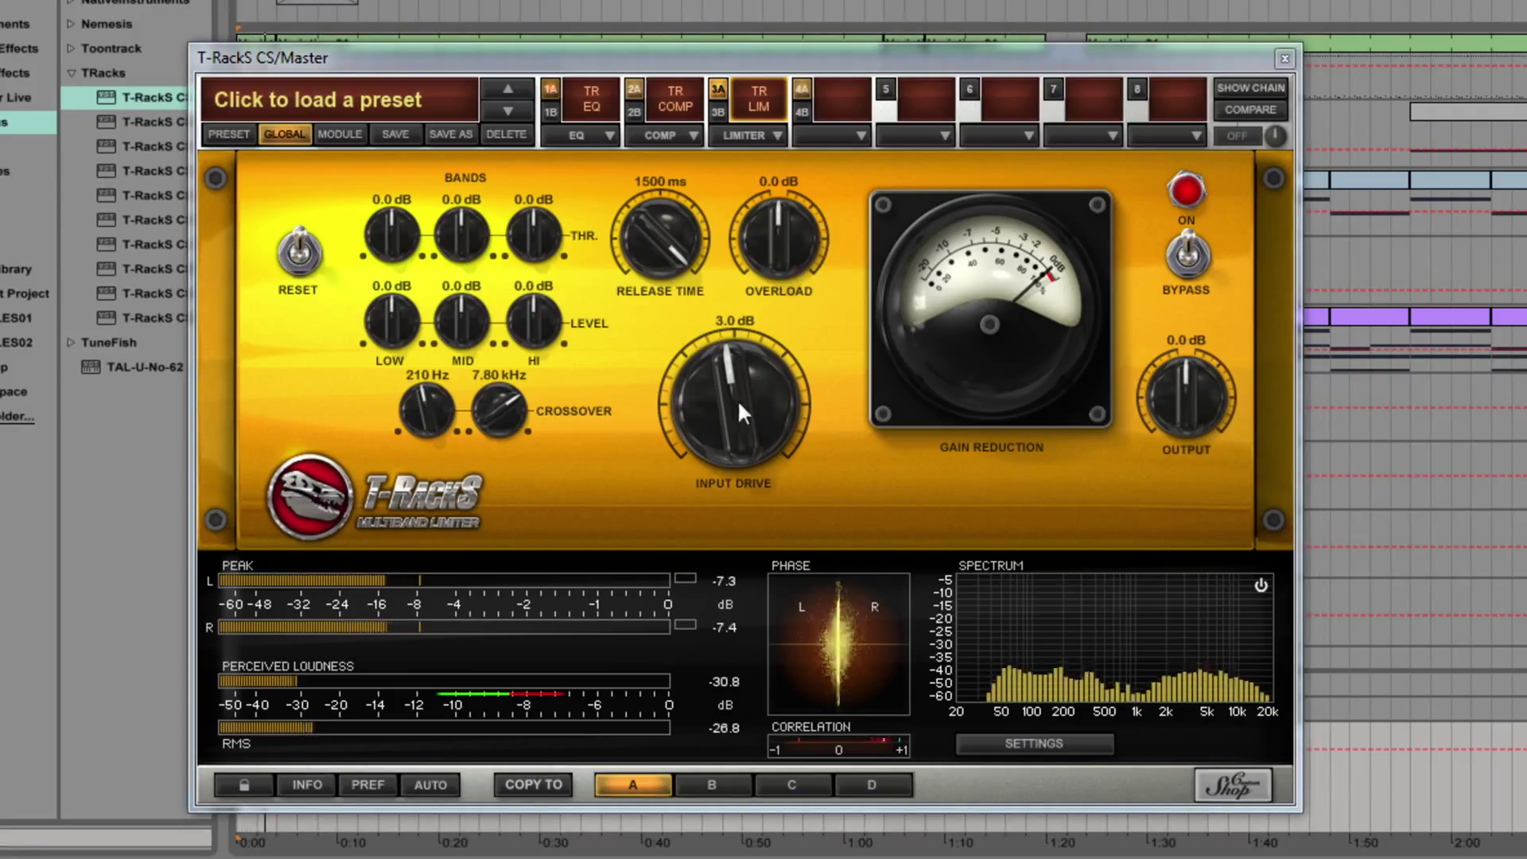
drag(737, 399, 728, 374)
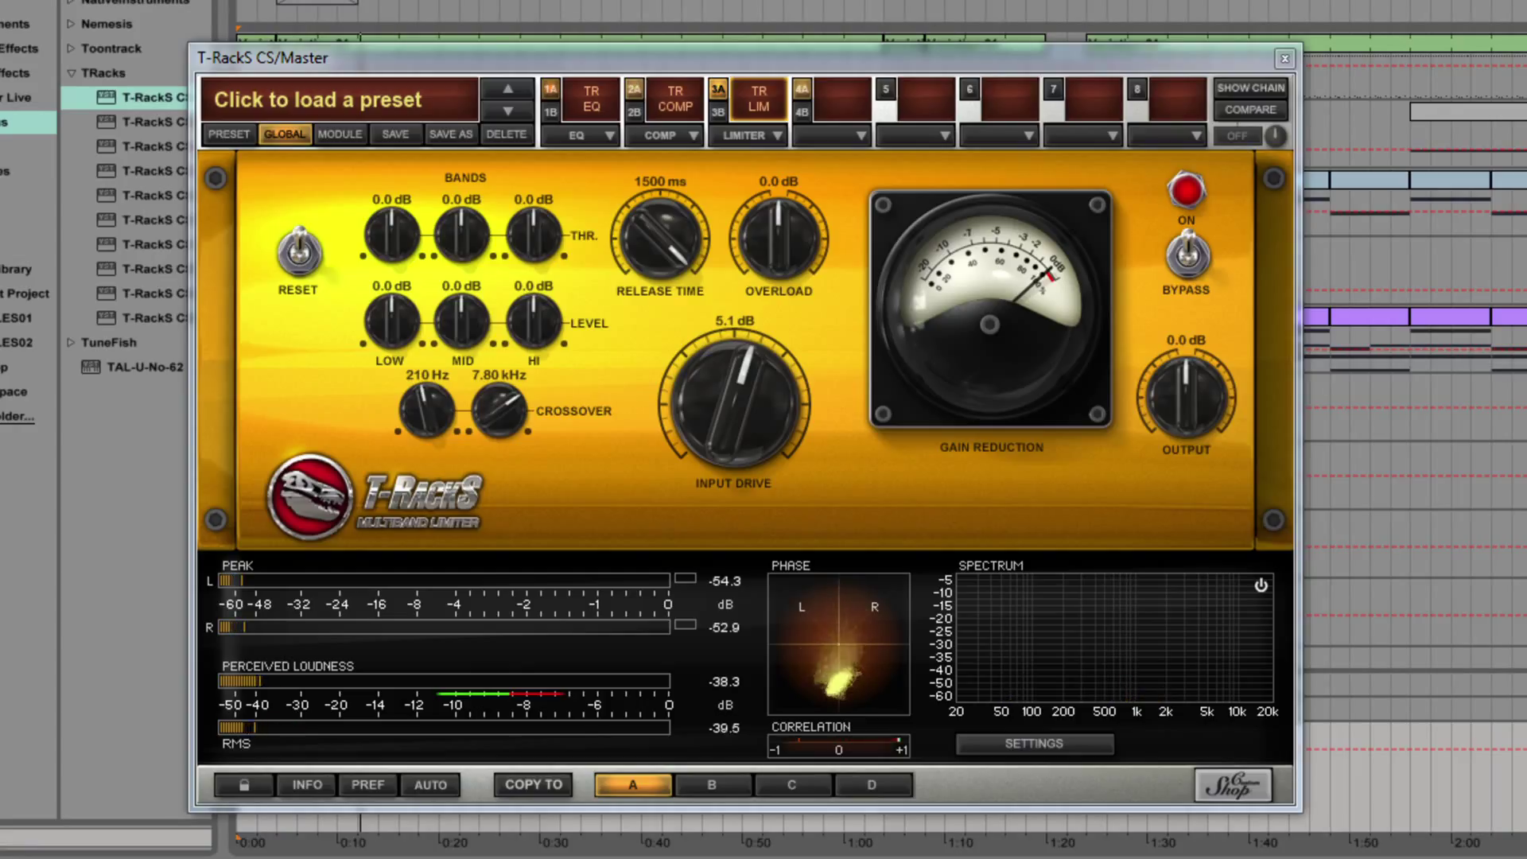
Load the Brickwall Limiter into slot 4A of the T-RackS chain.
click(804, 87)
click(818, 135)
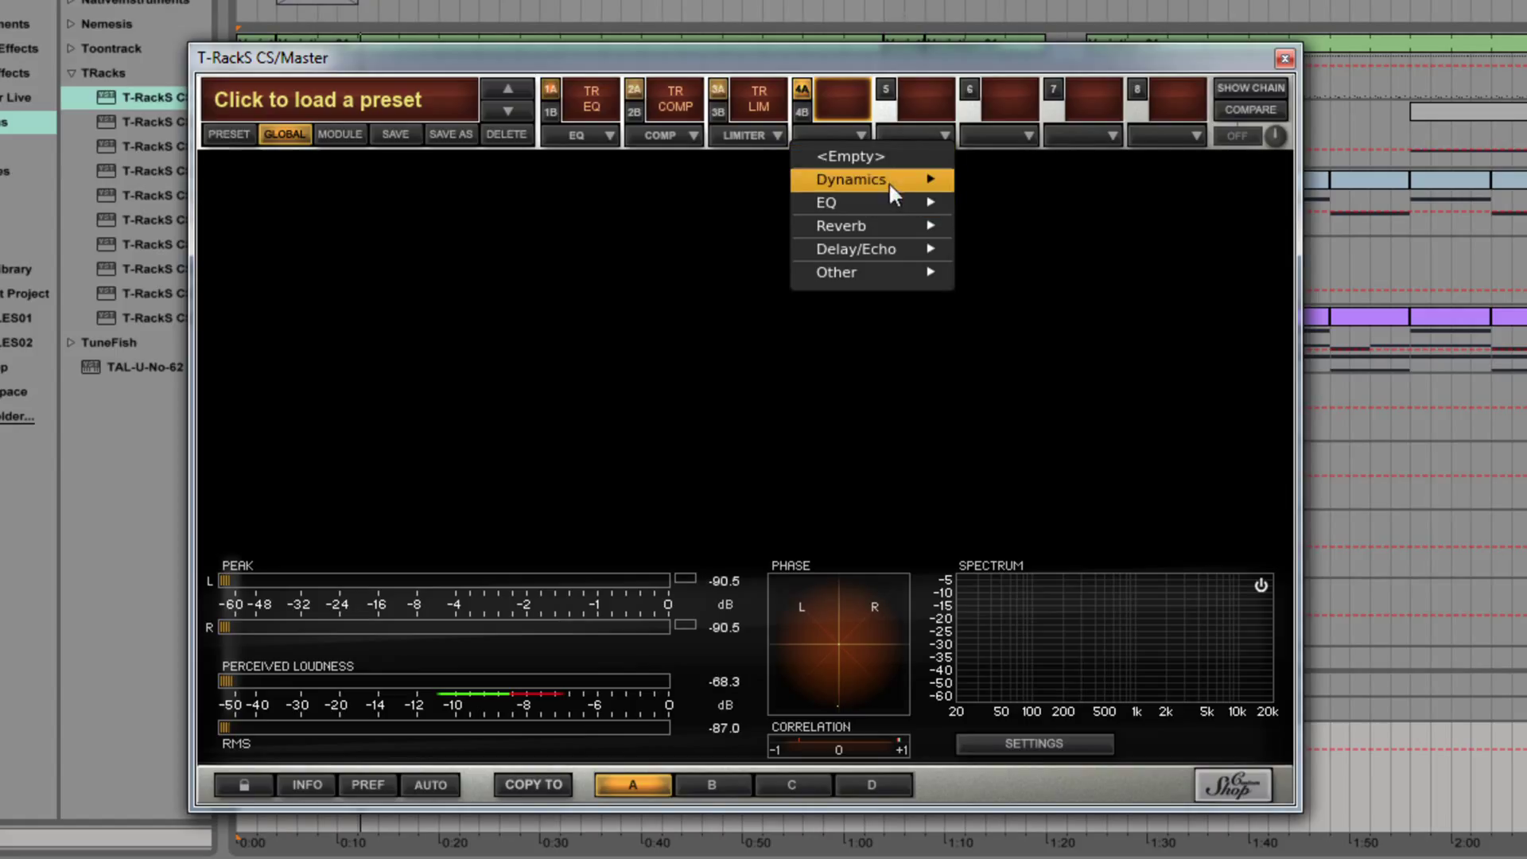
mouse_move(889, 180)
click(1047, 200)
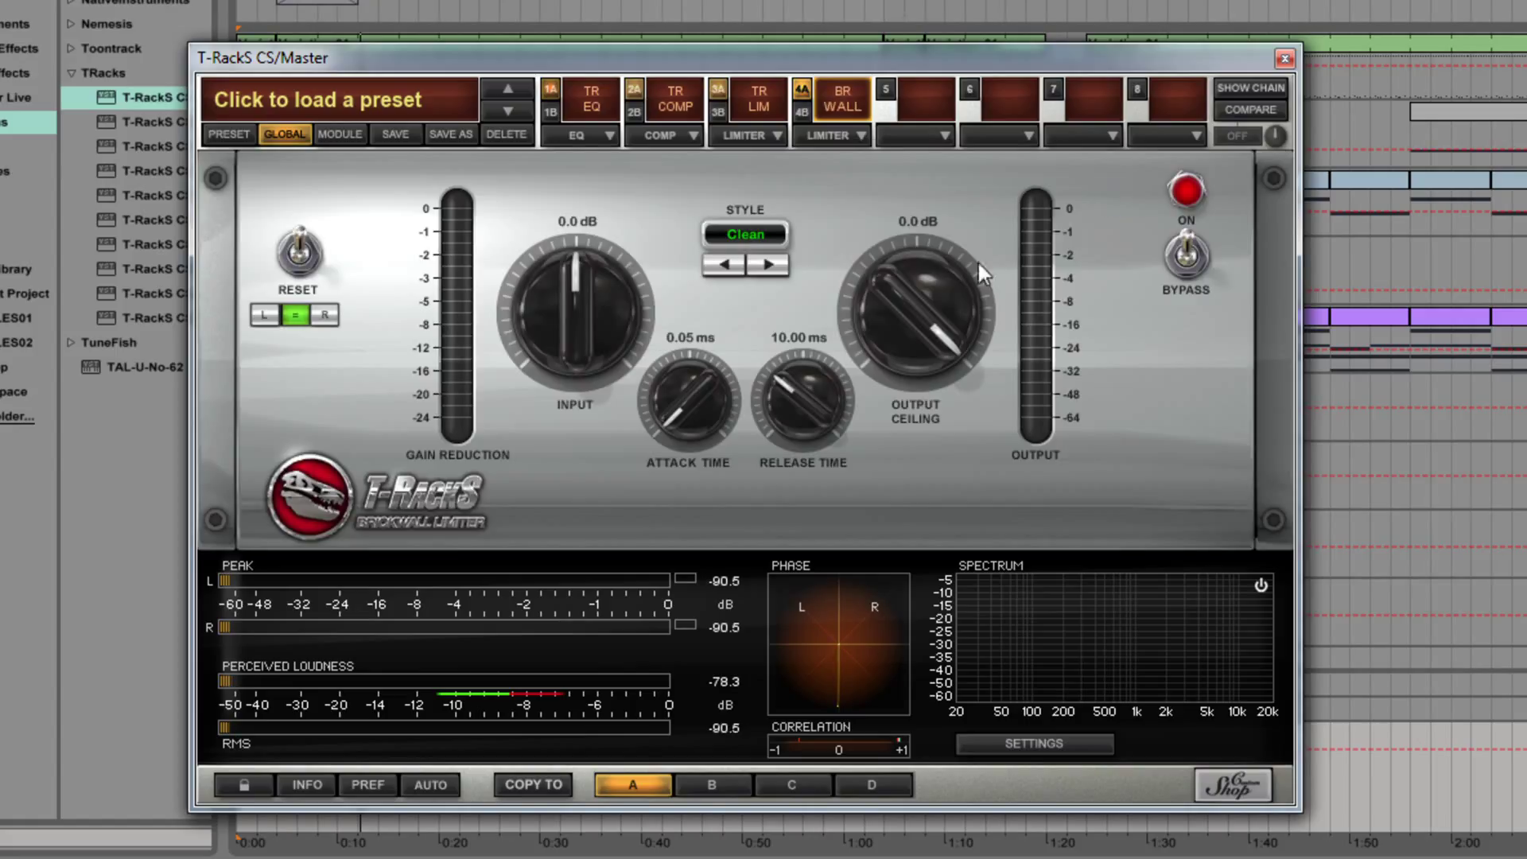
Set the brickwall limiter's output ceiling to -1.0 dB and, during playback, its input to 6.0 dB.
drag(904, 298, 907, 340)
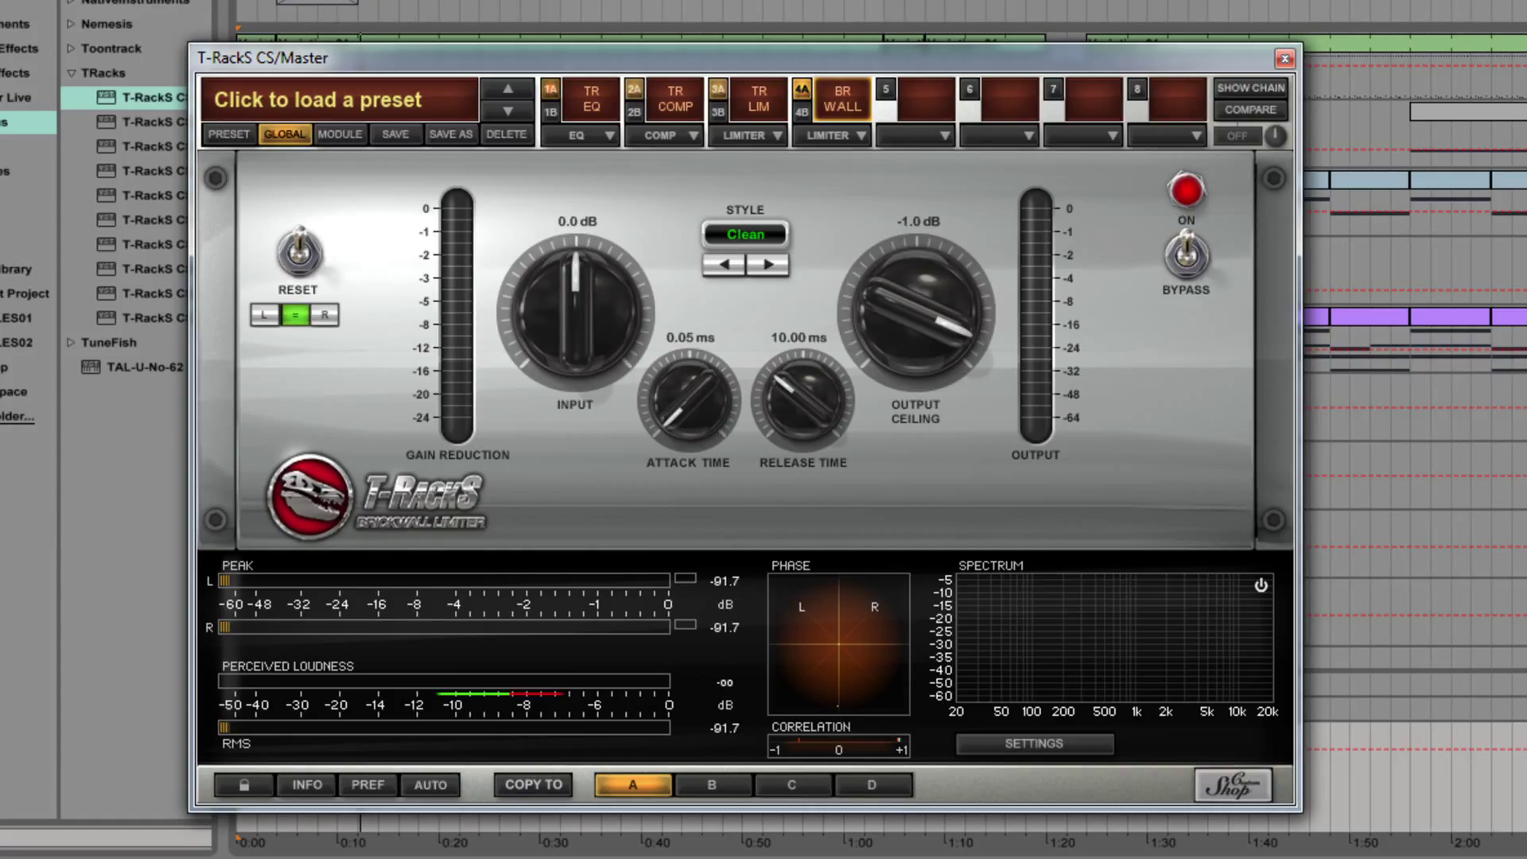
key(space)
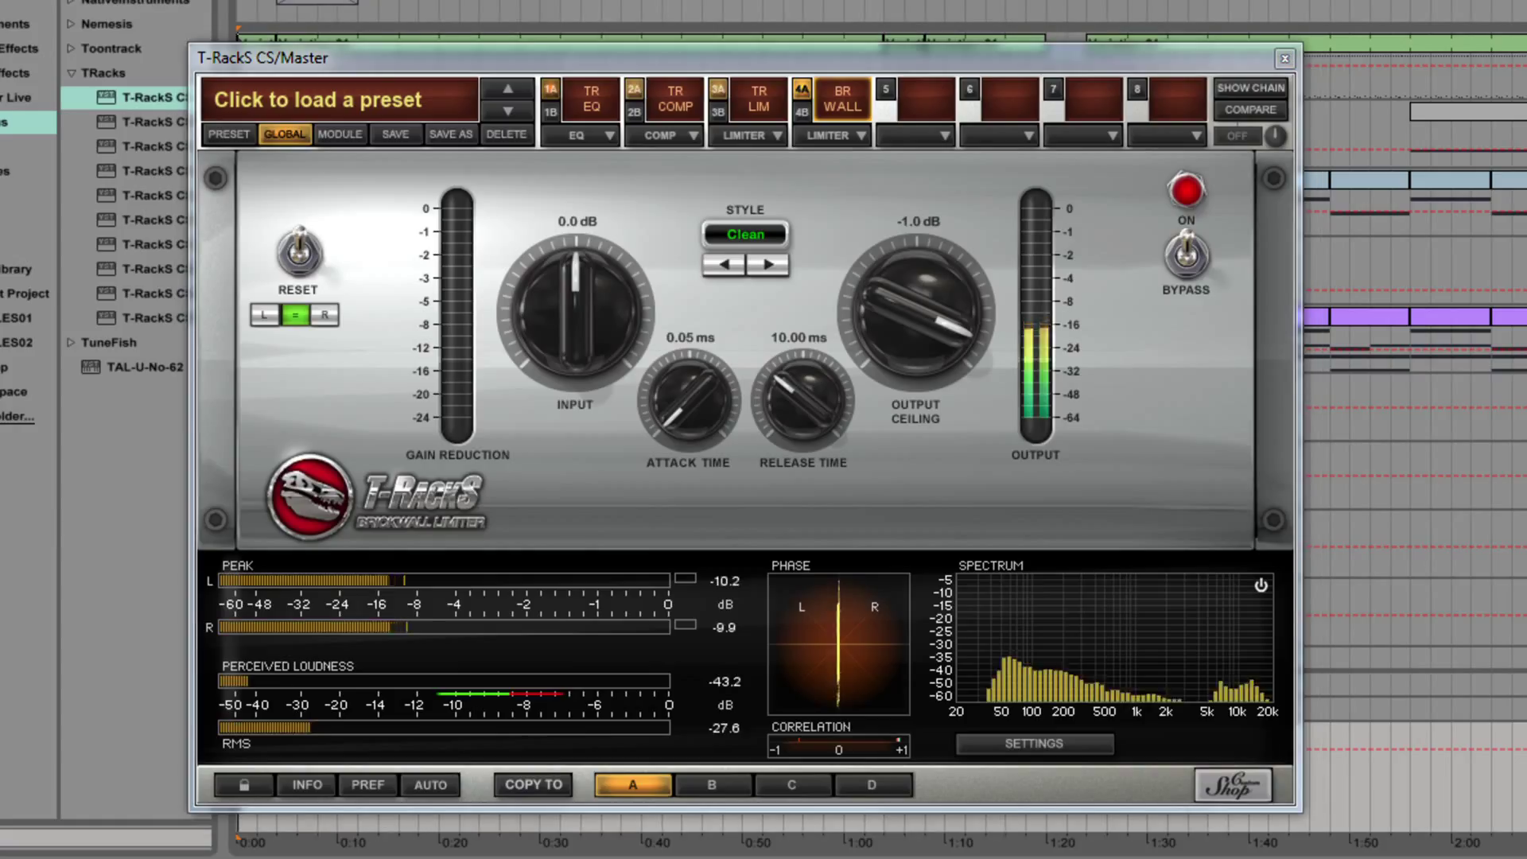
drag(584, 333, 572, 237)
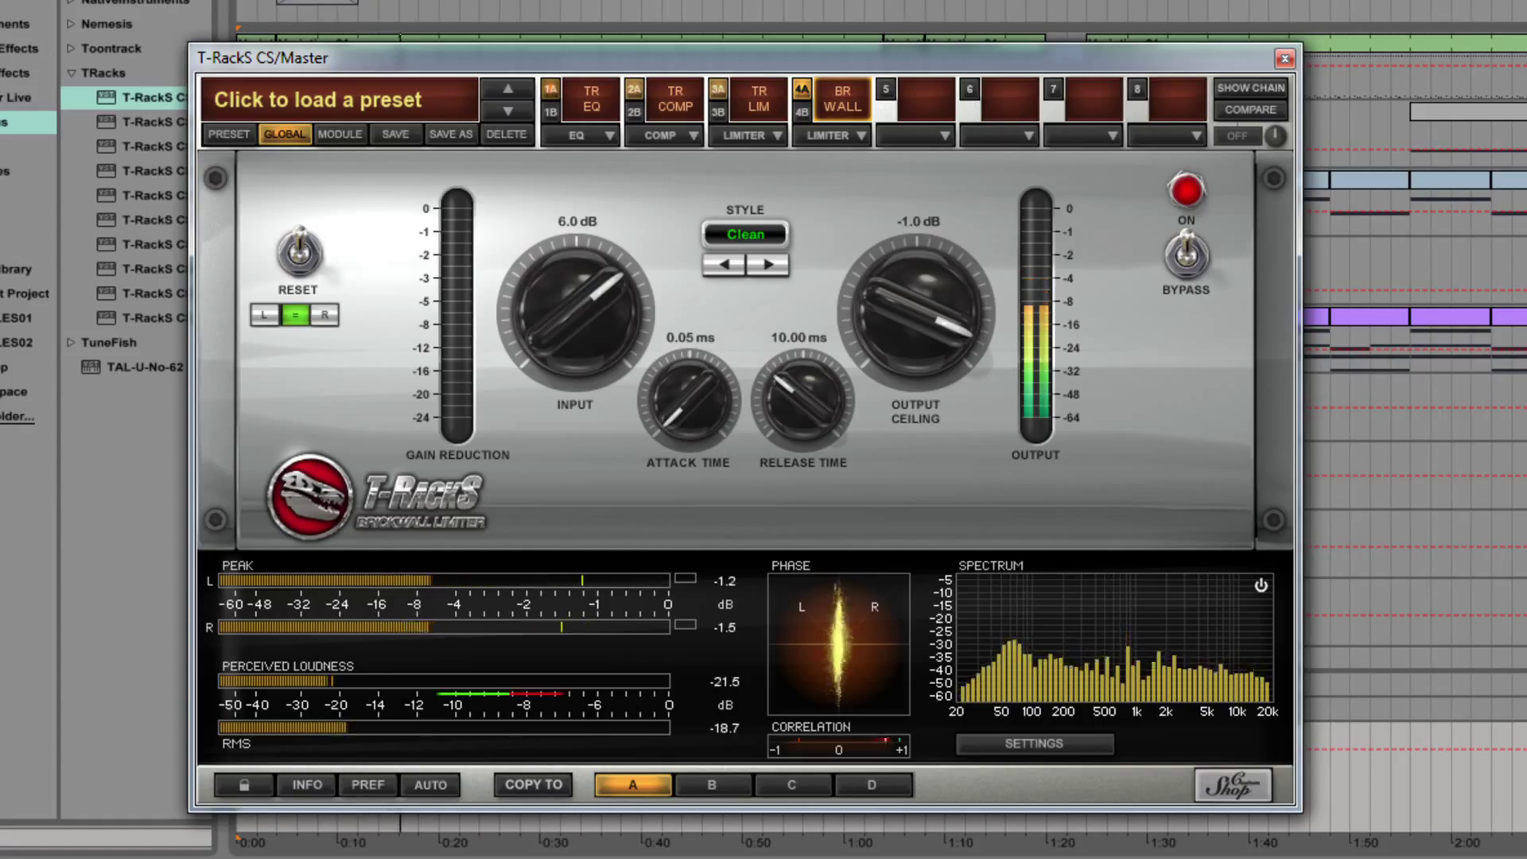
key(space)
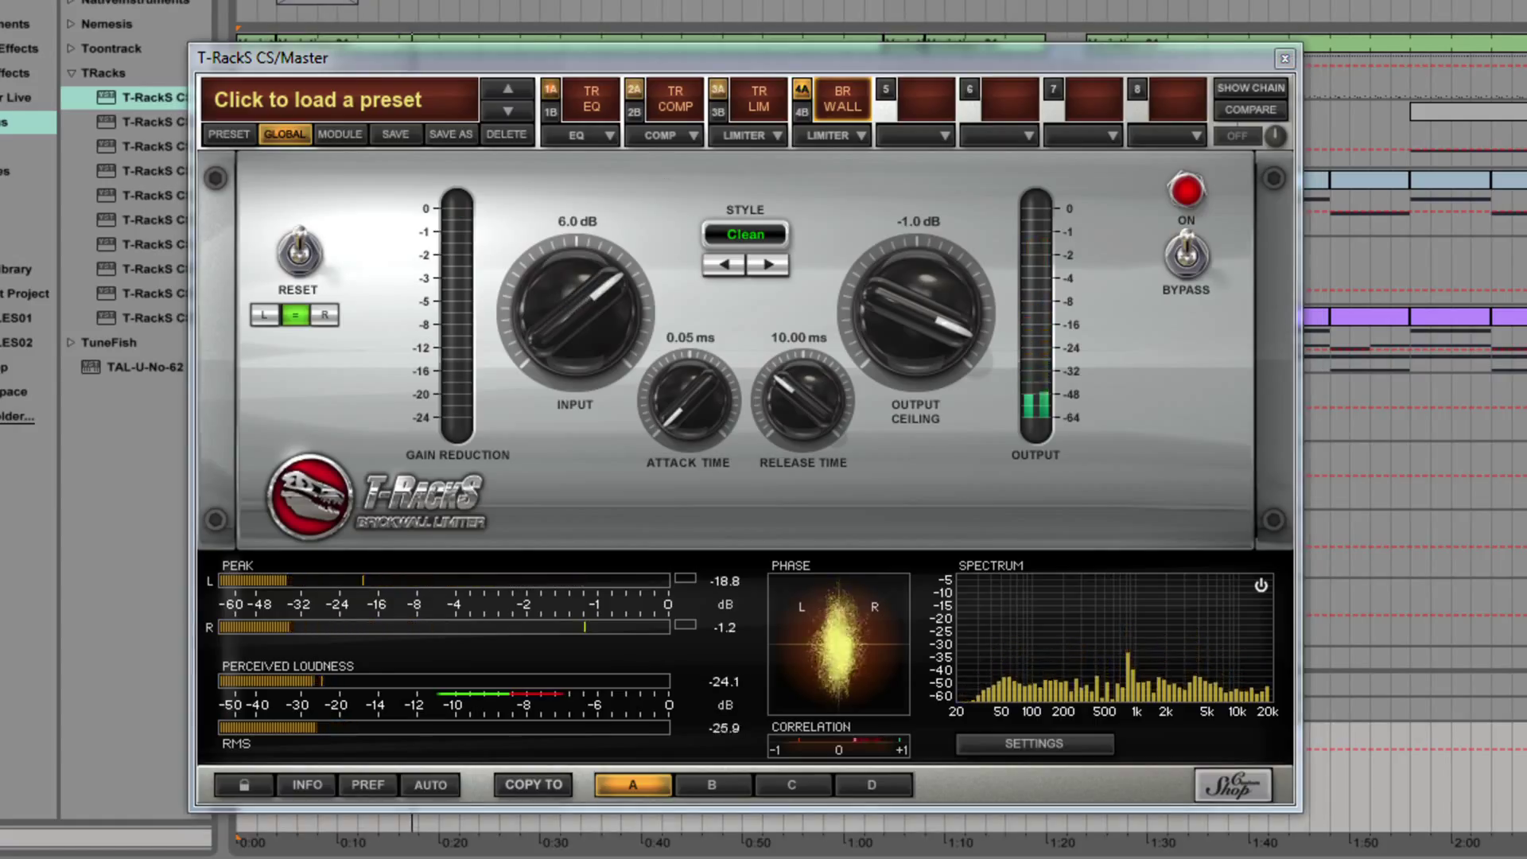
Review the equalizer, compressor, multiband limiter and brickwall limiter settings in the chain, and close the T-RackS window.
click(1284, 58)
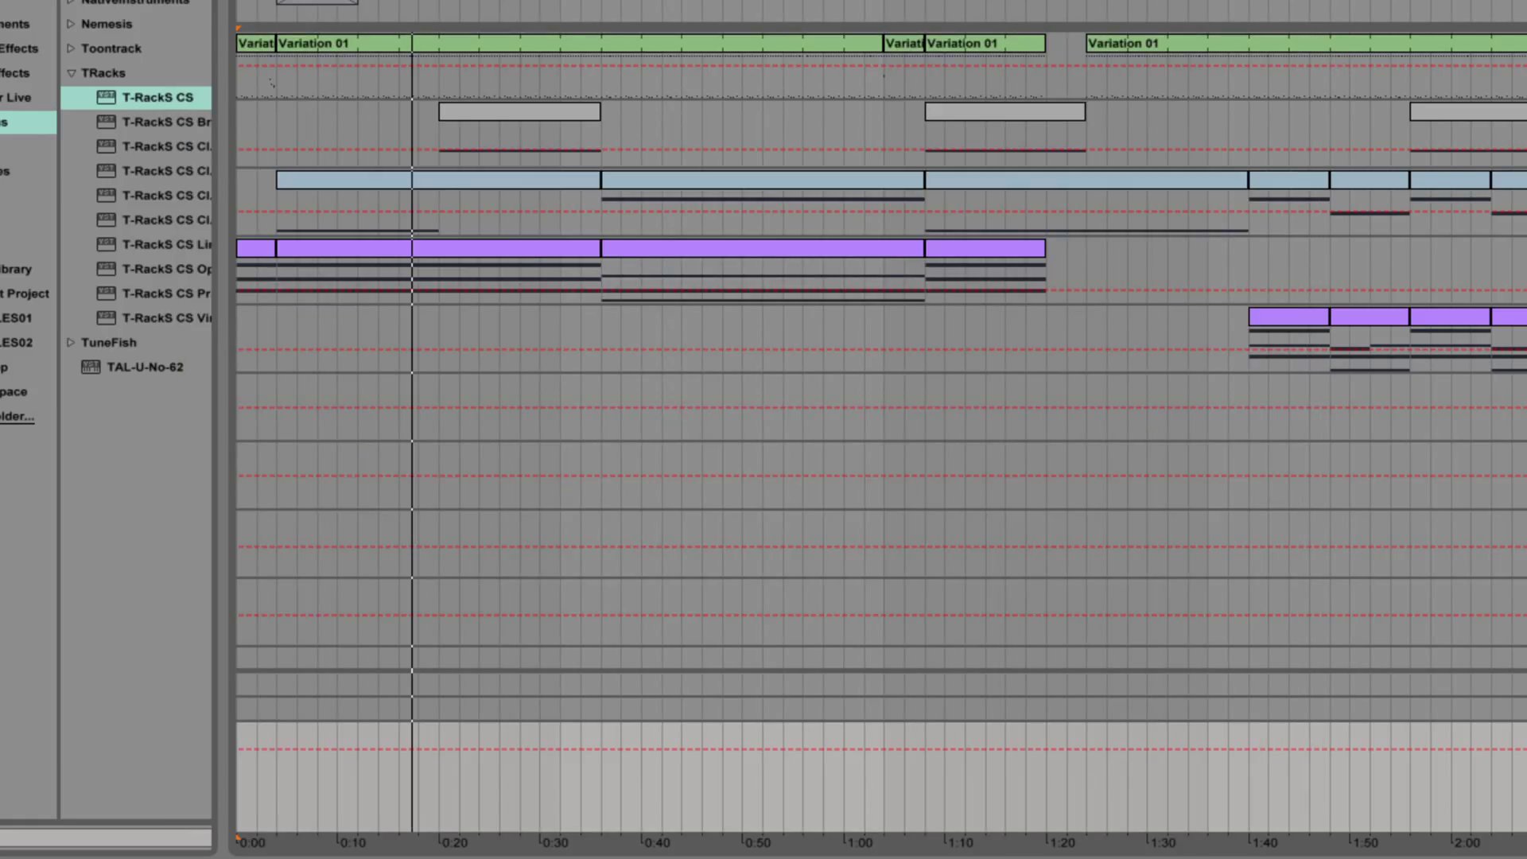
click(513, 852)
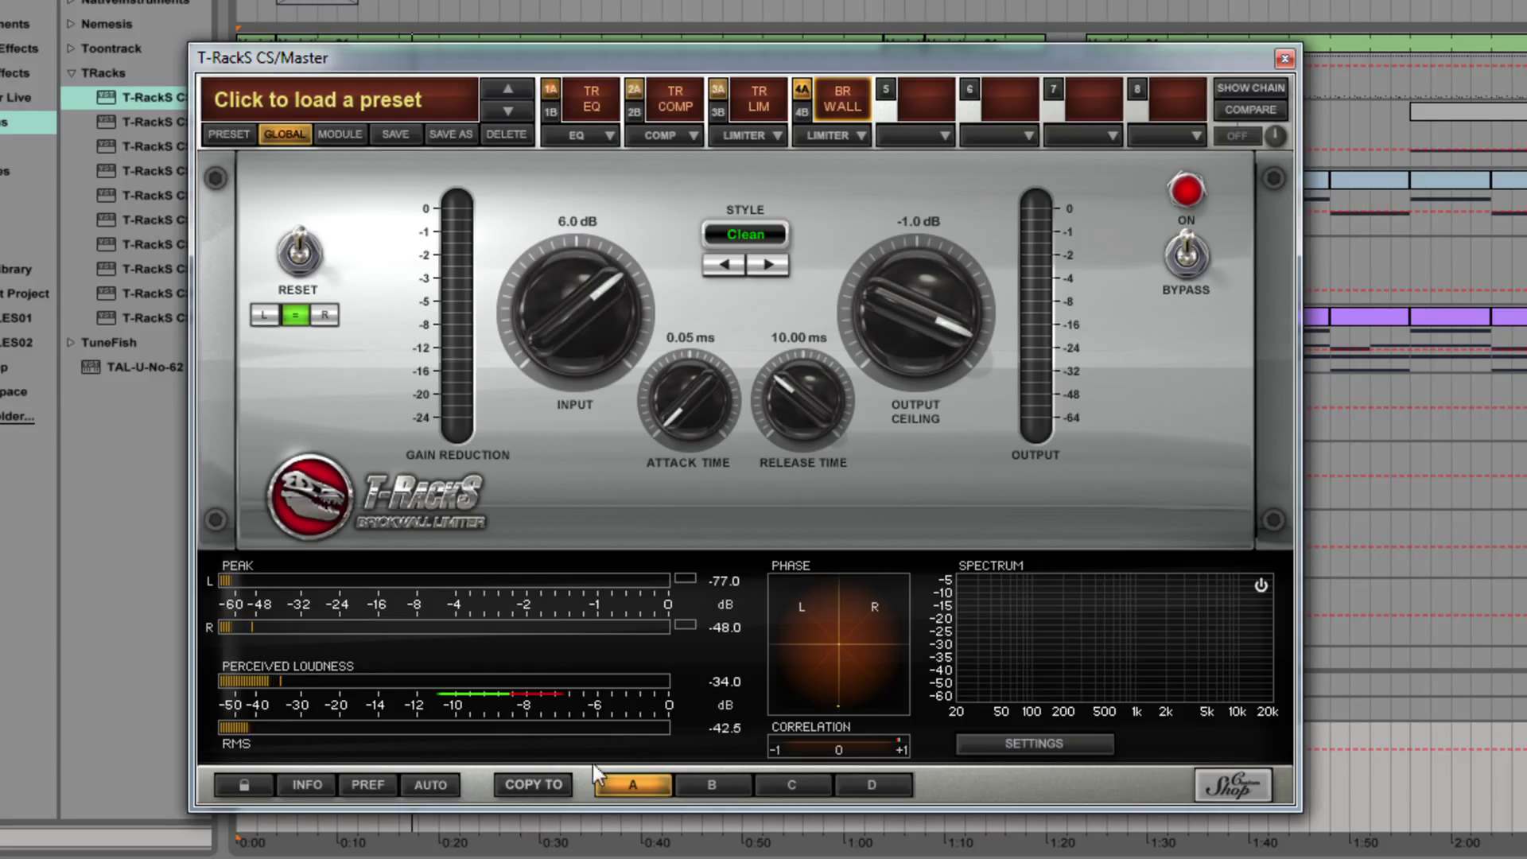
click(588, 100)
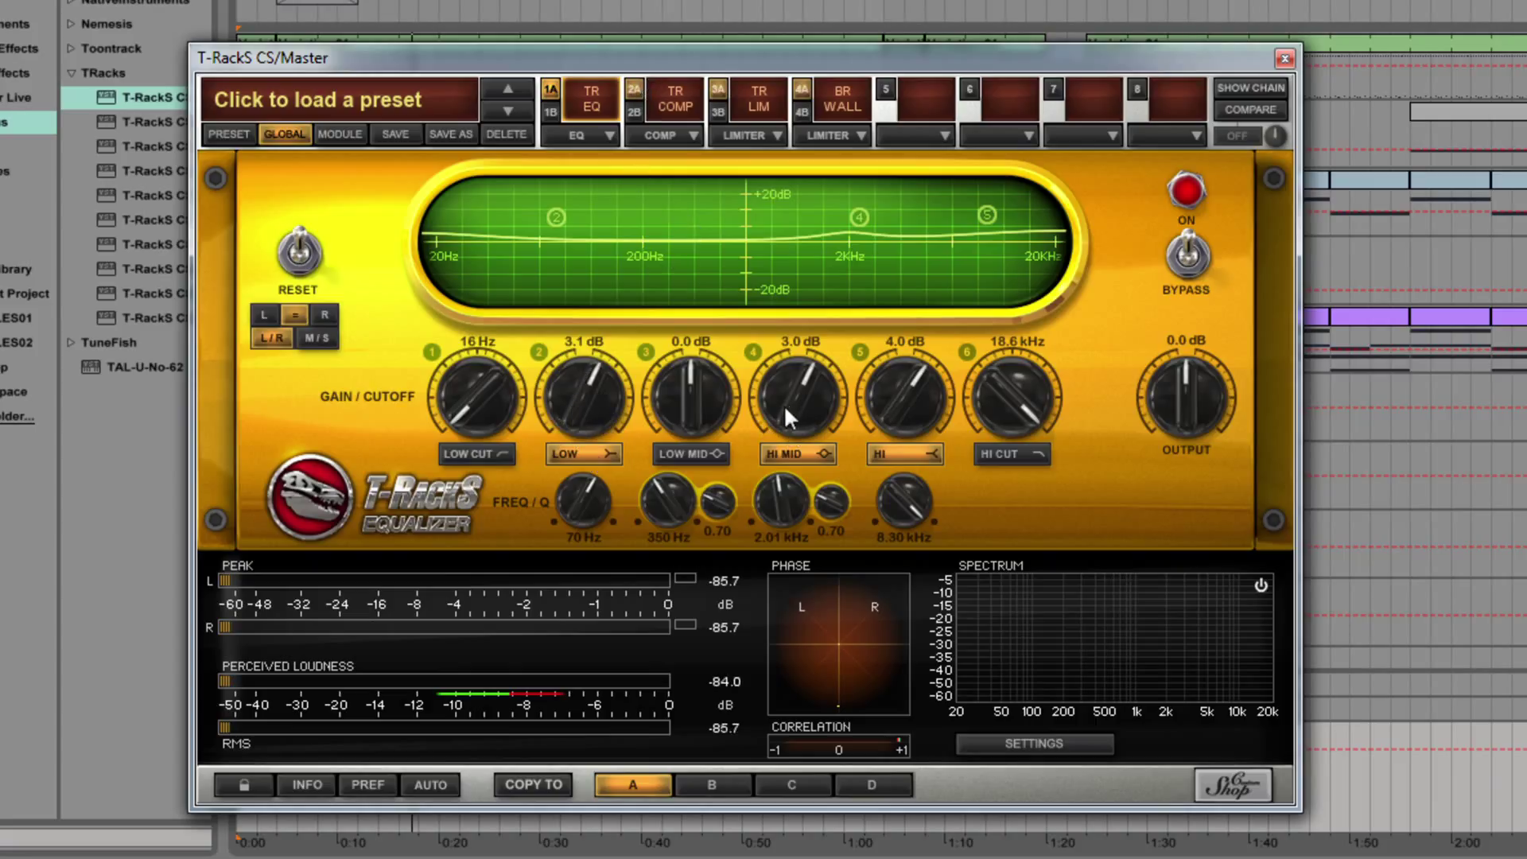
click(638, 84)
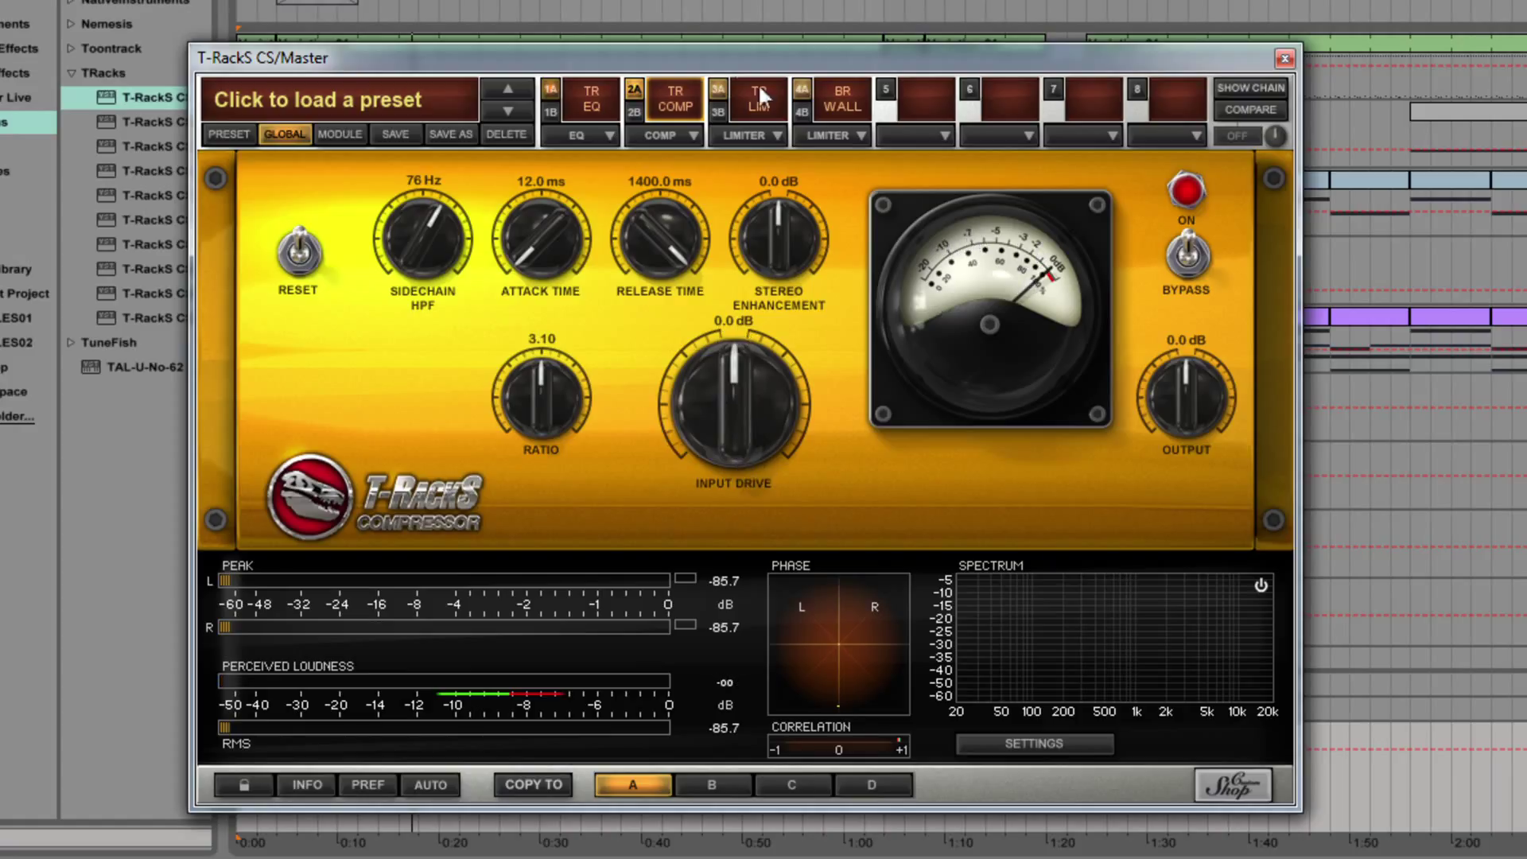
click(722, 95)
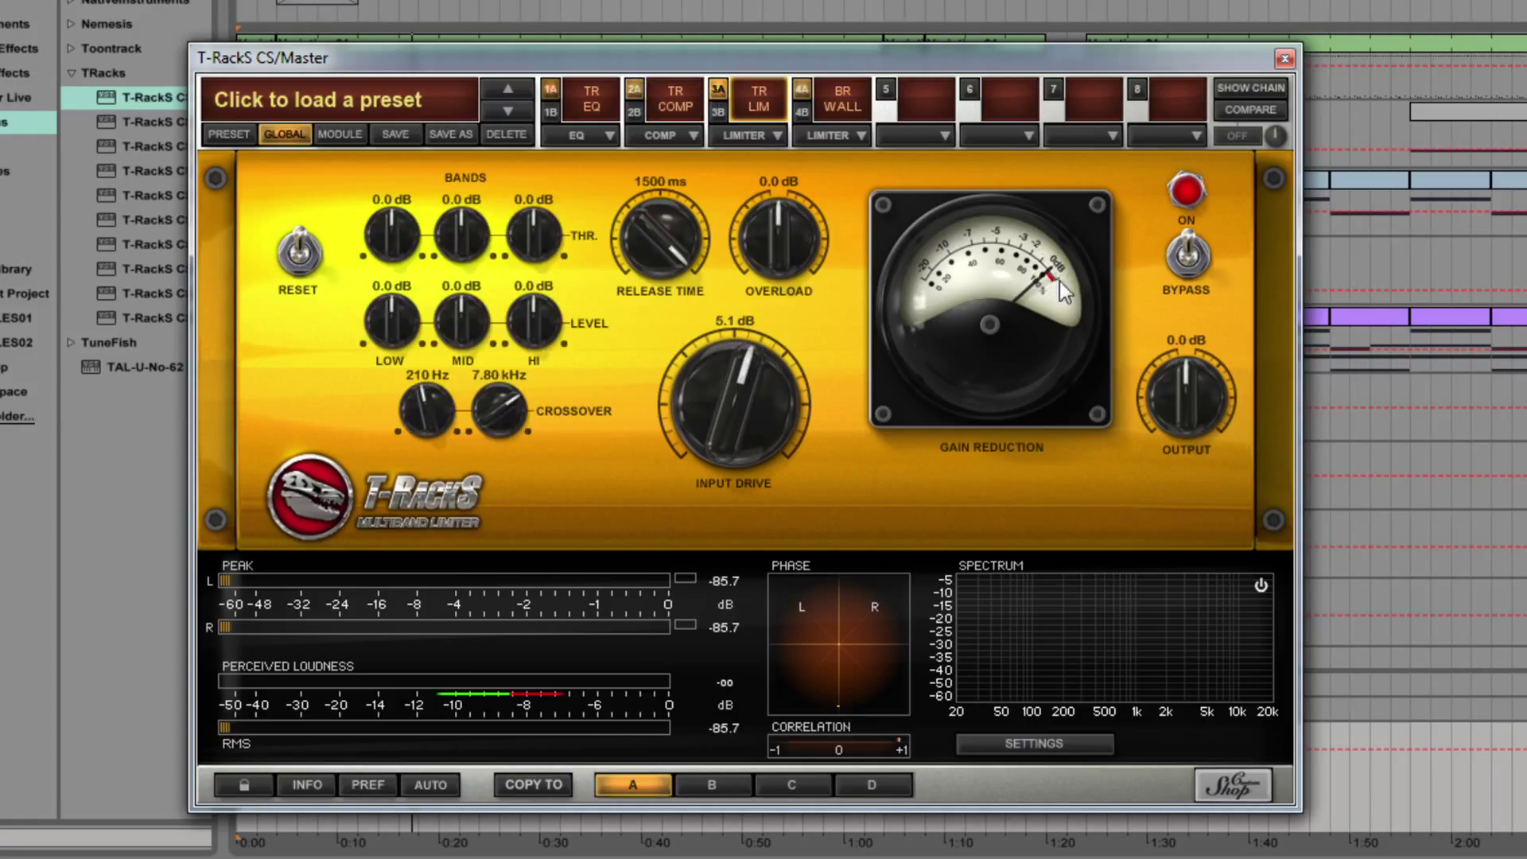
click(799, 89)
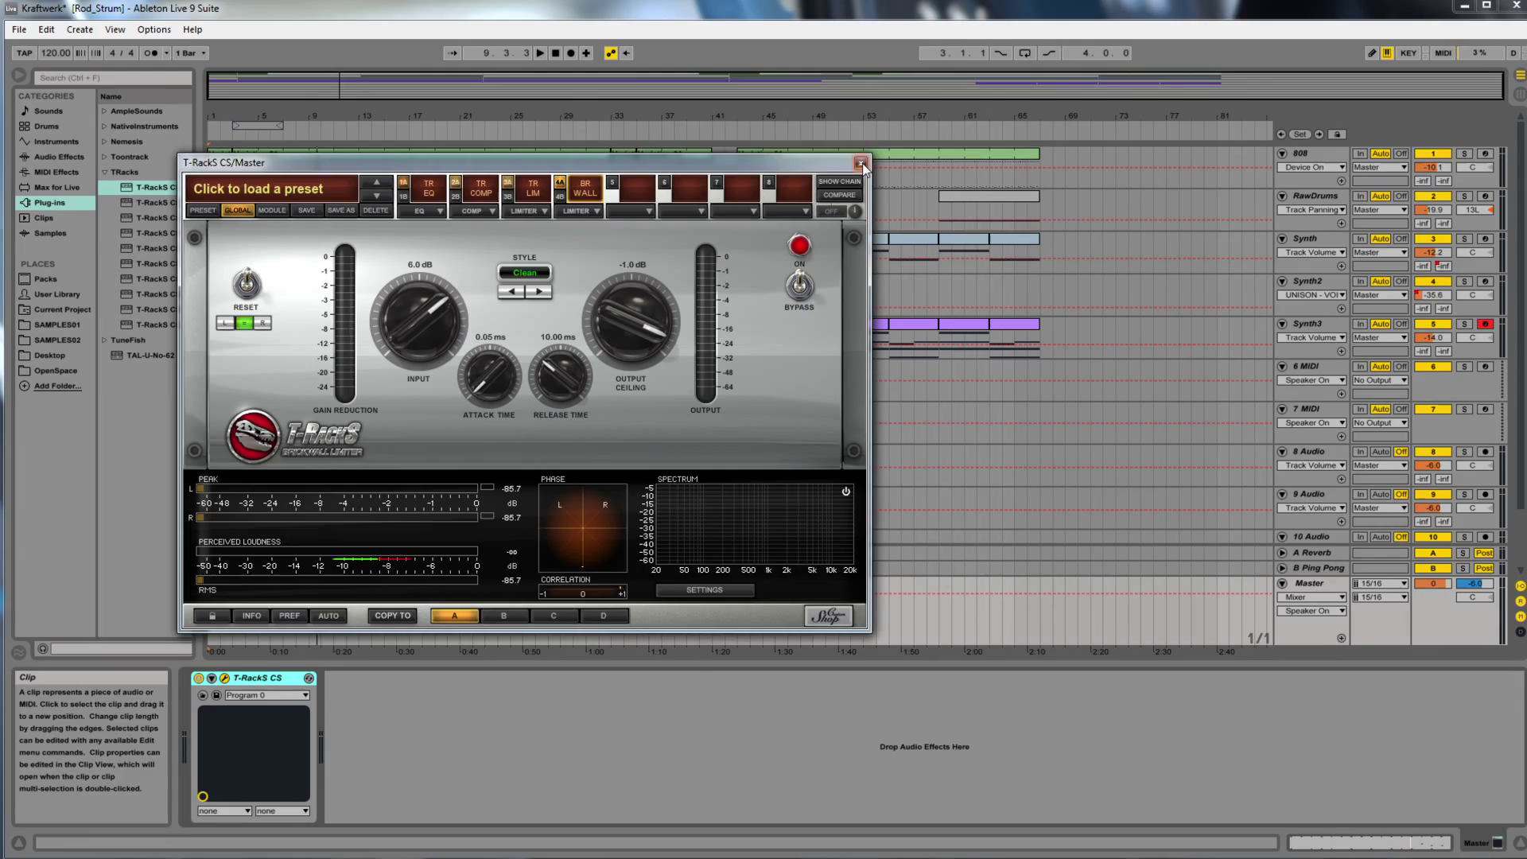
click(860, 163)
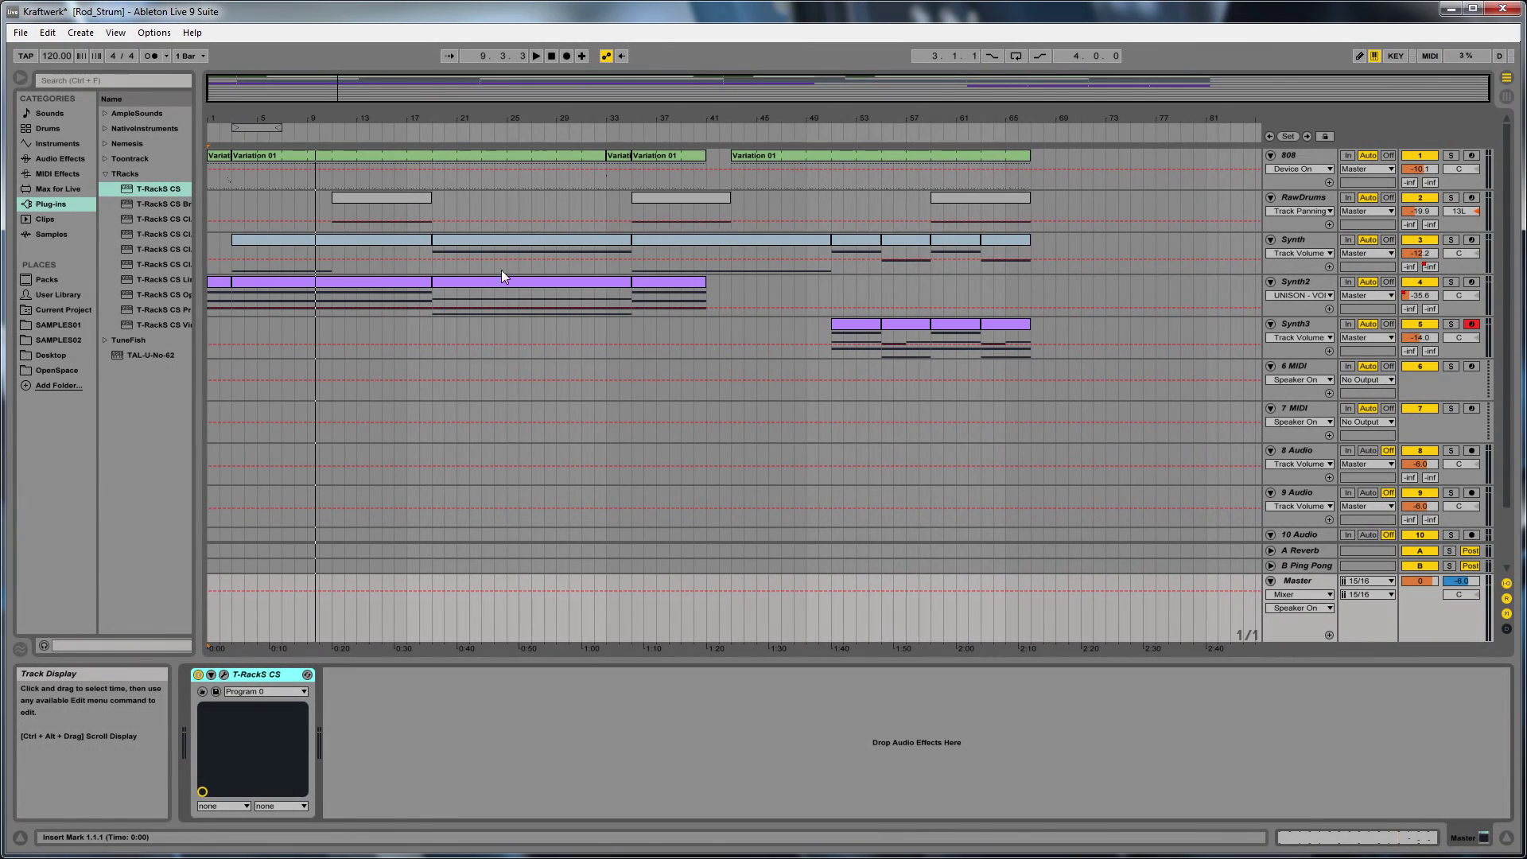
Play the song from bar 11, switching the Master track's T-RackS device off and on to compare the sound, and stop playback.
click(329, 213)
key(space)
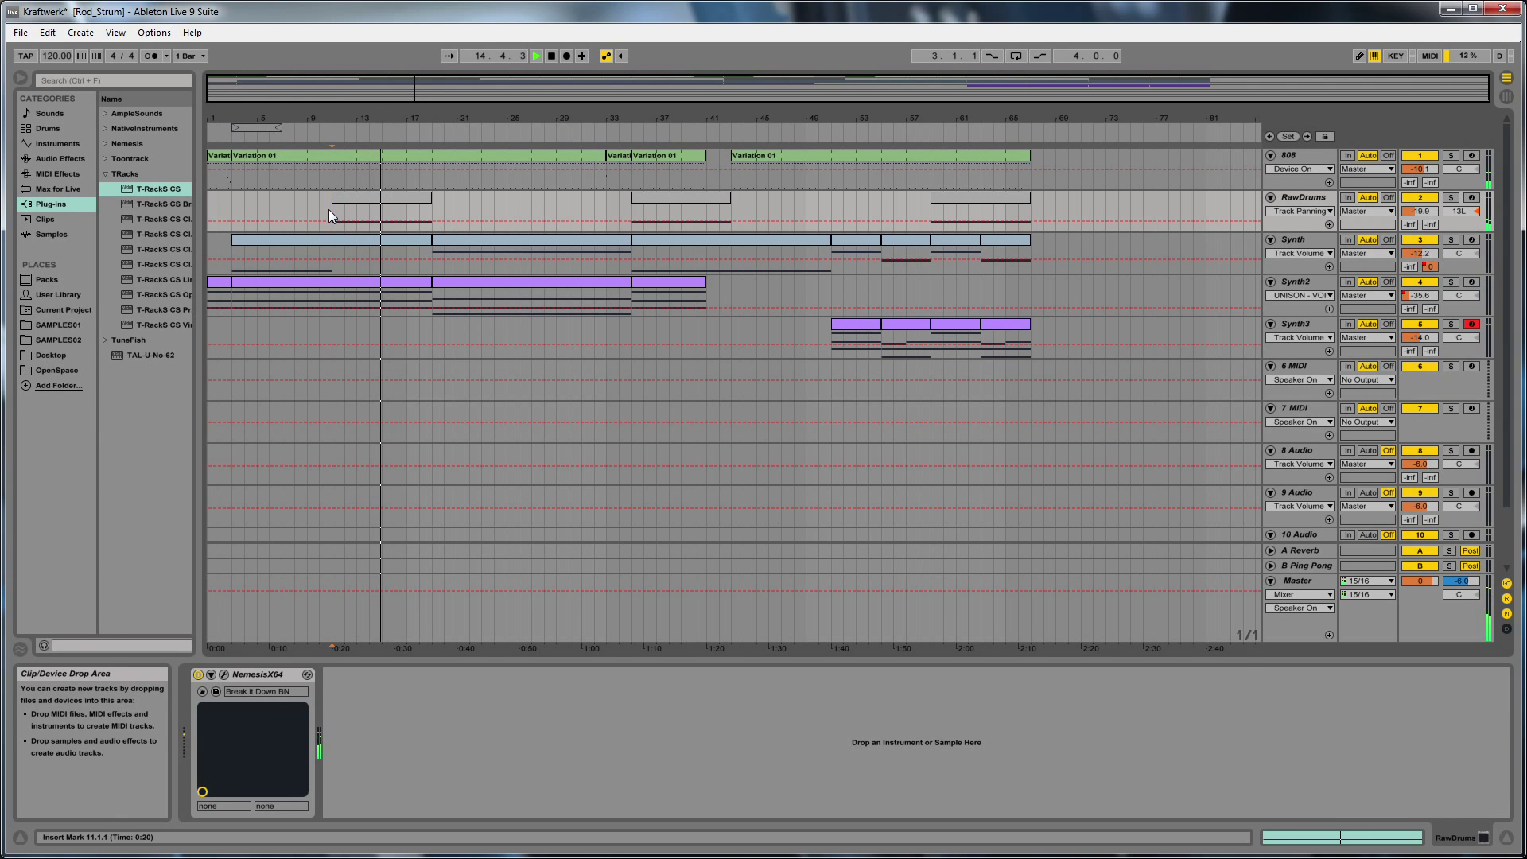
click(1299, 580)
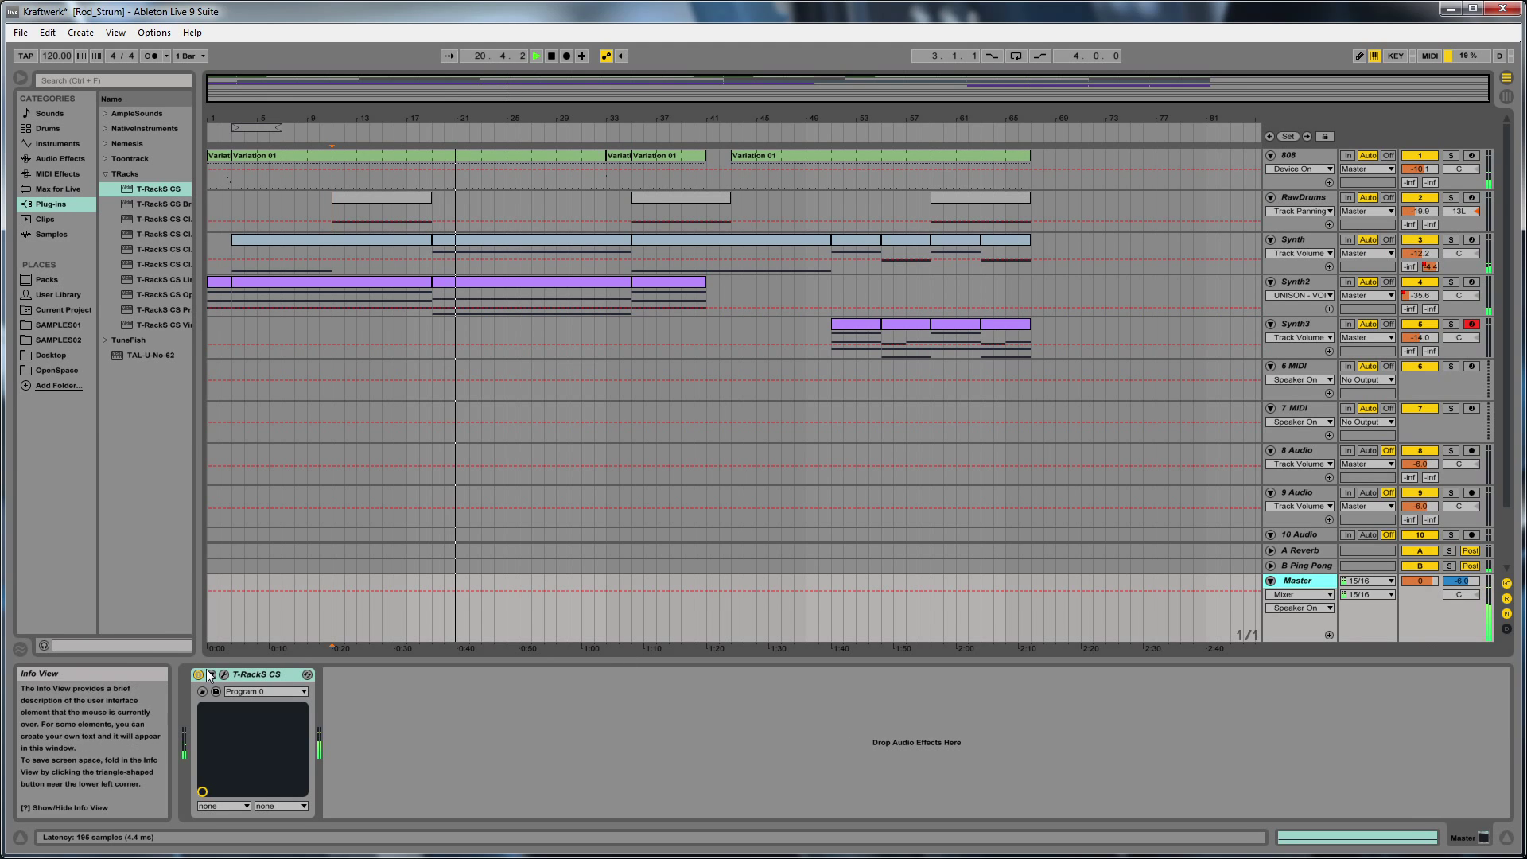
click(198, 675)
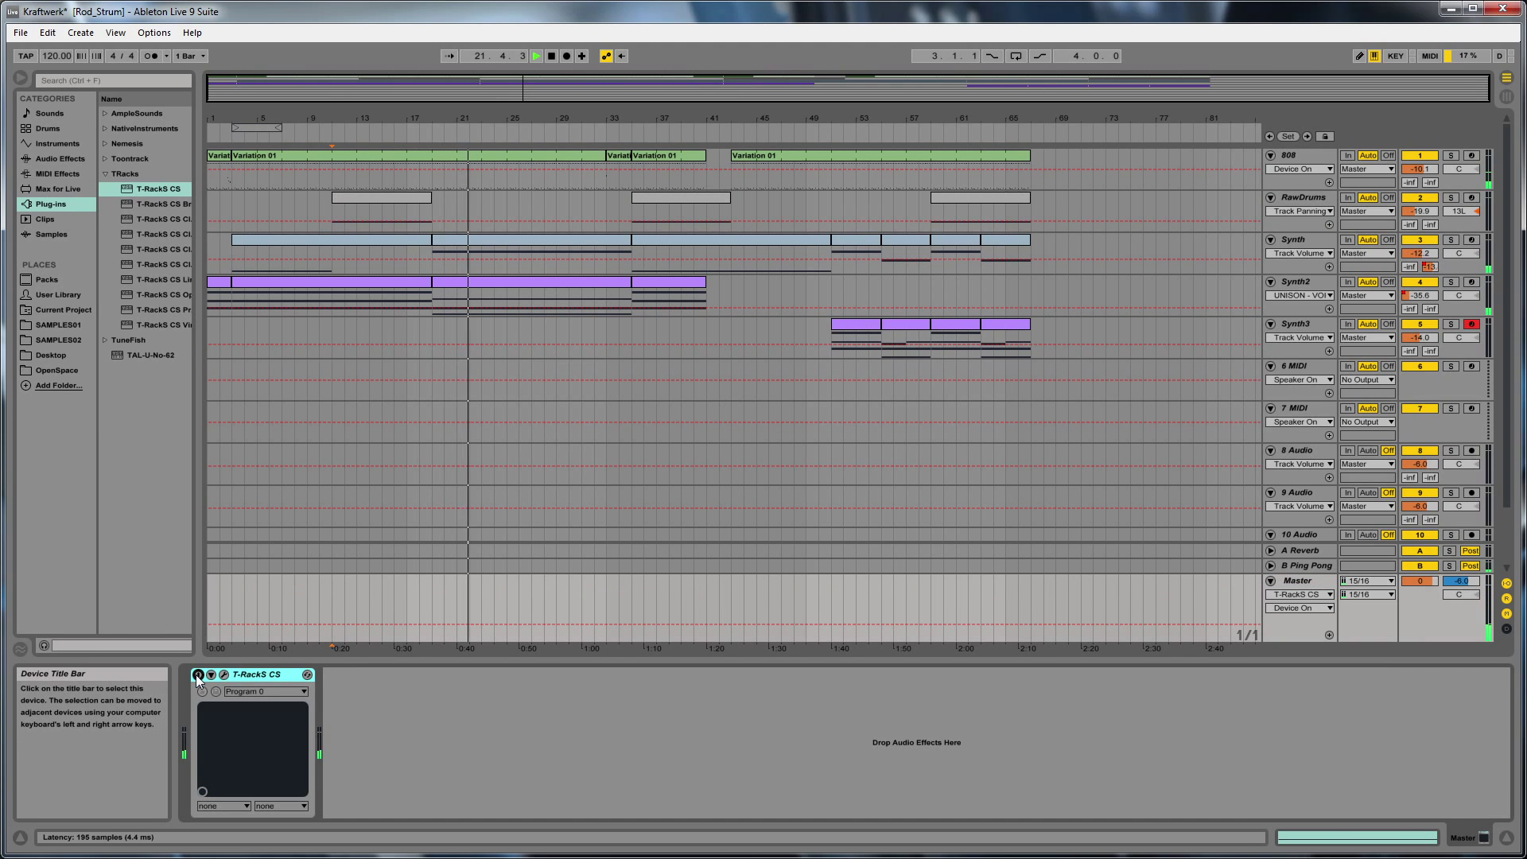
click(198, 674)
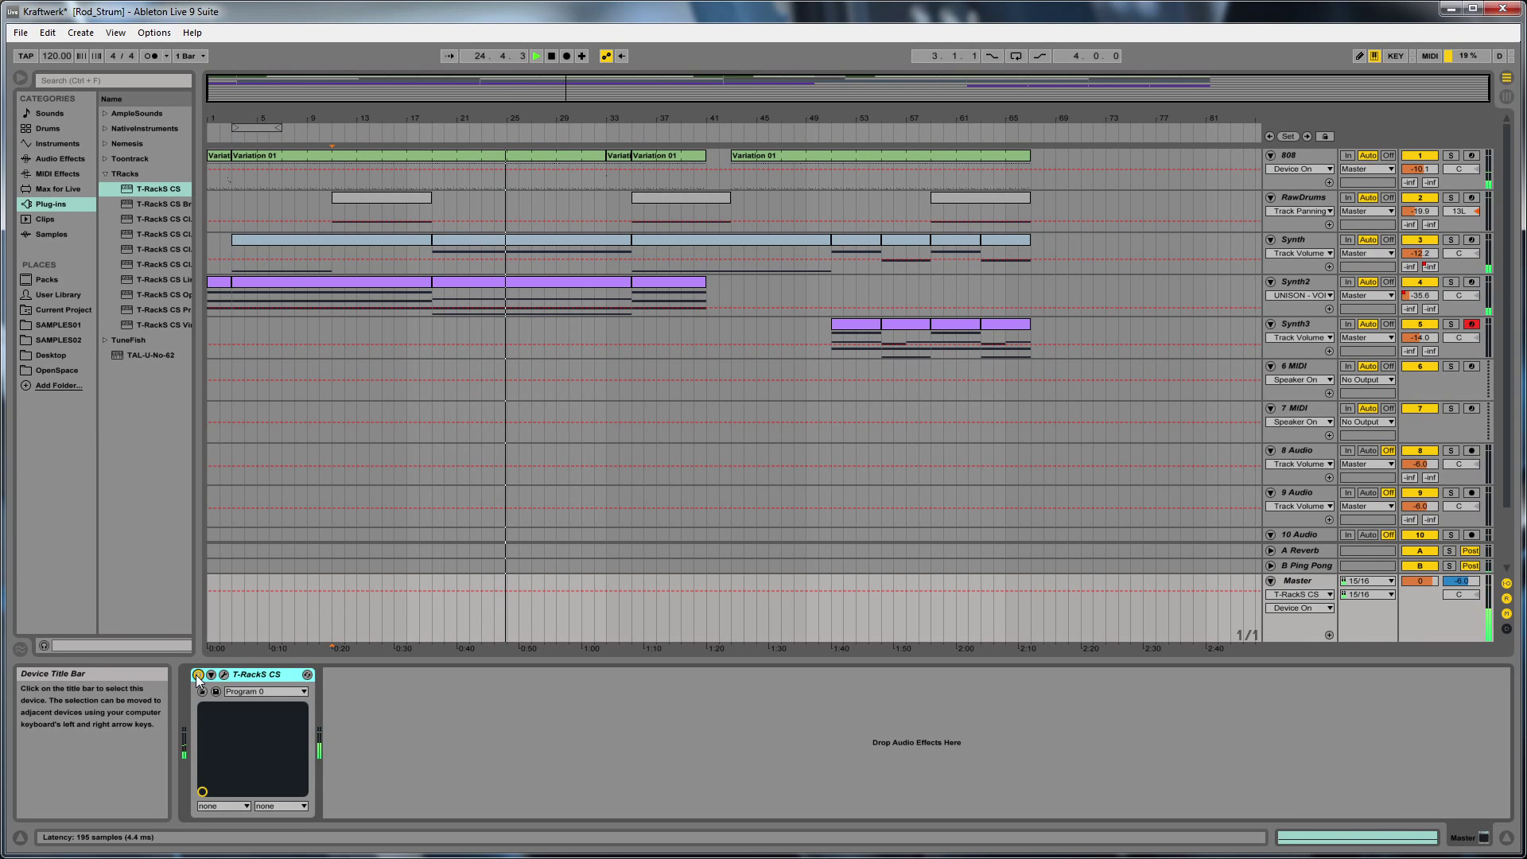
click(198, 675)
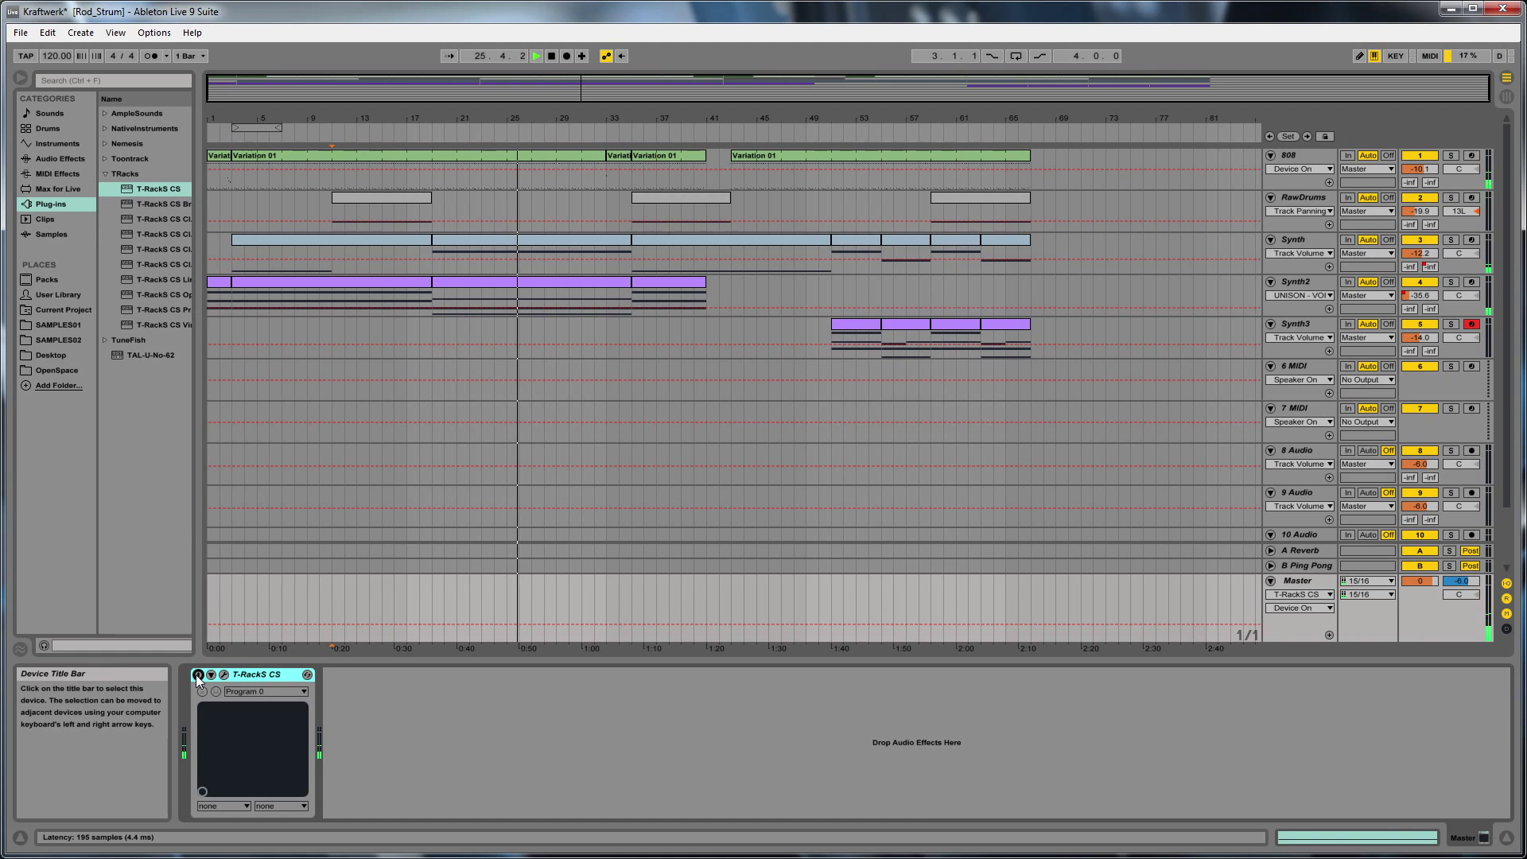
click(198, 674)
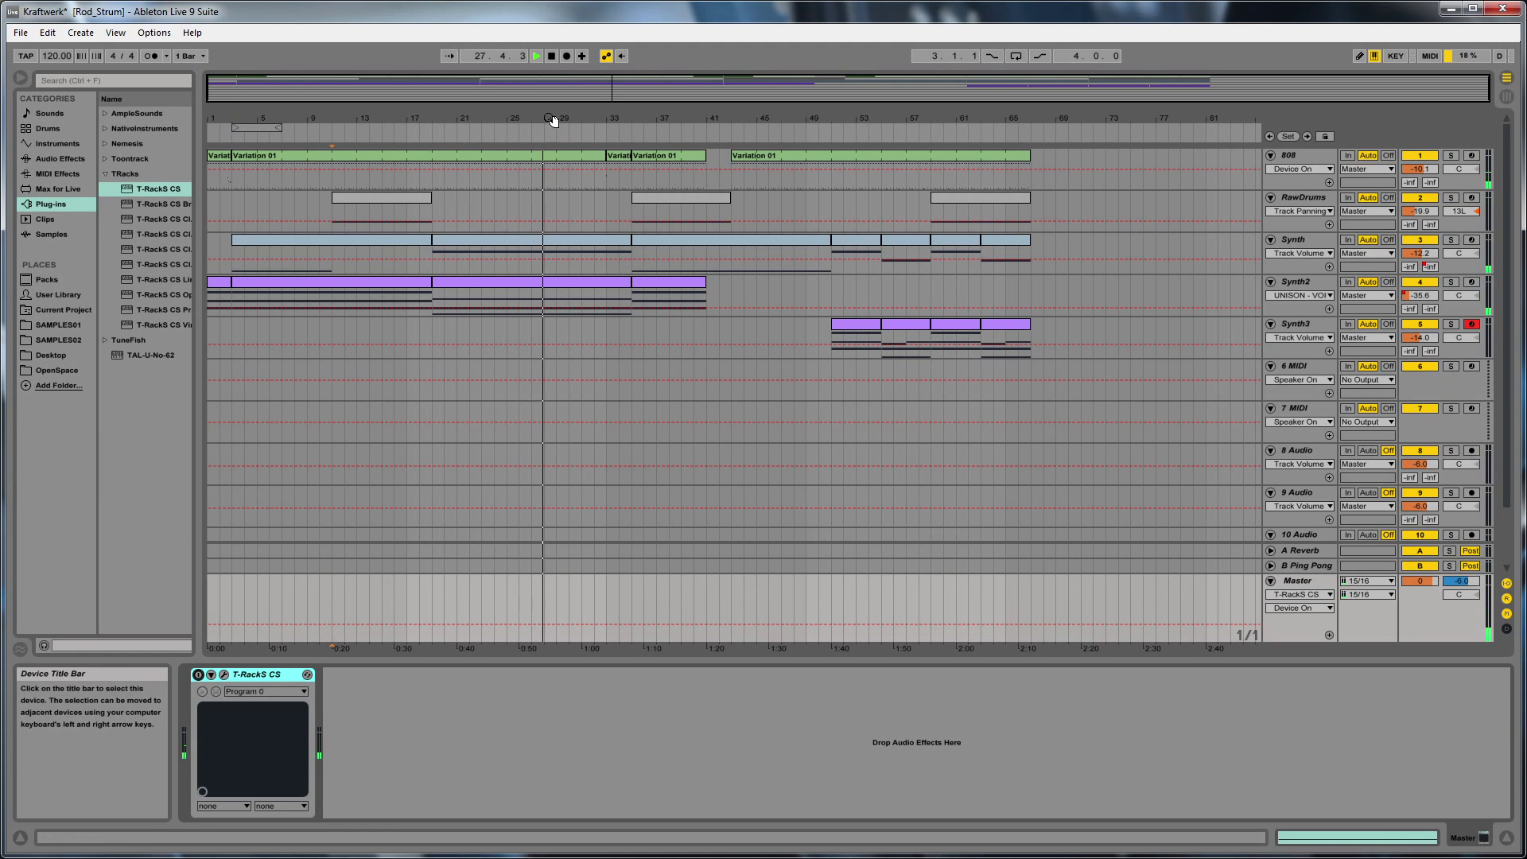
click(551, 55)
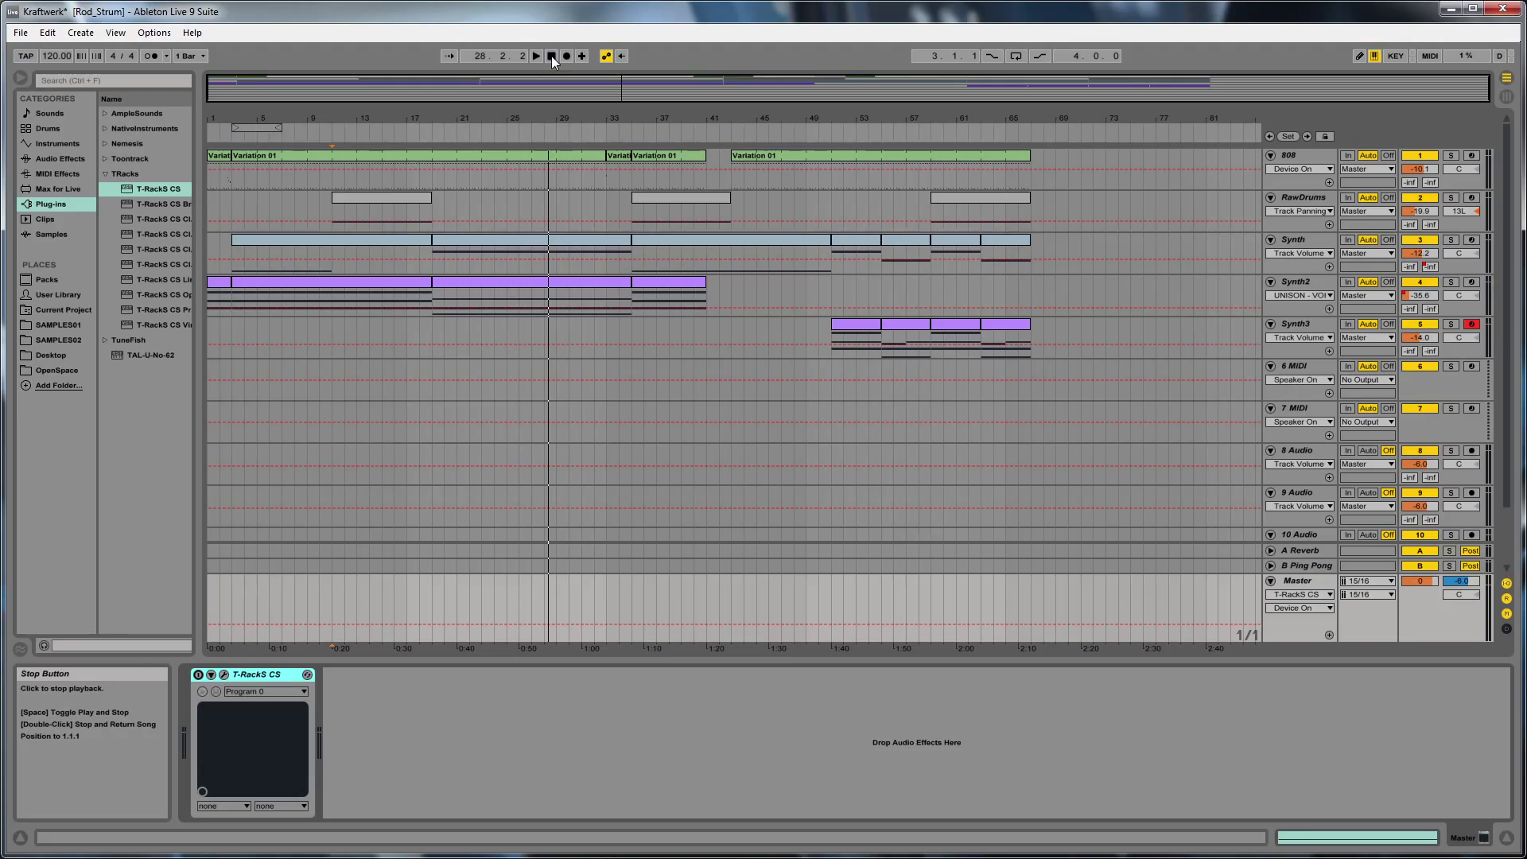
Switch to Adobe Audition, import Kraftwerk.wav and open it in the waveform editor.
click(1452, 9)
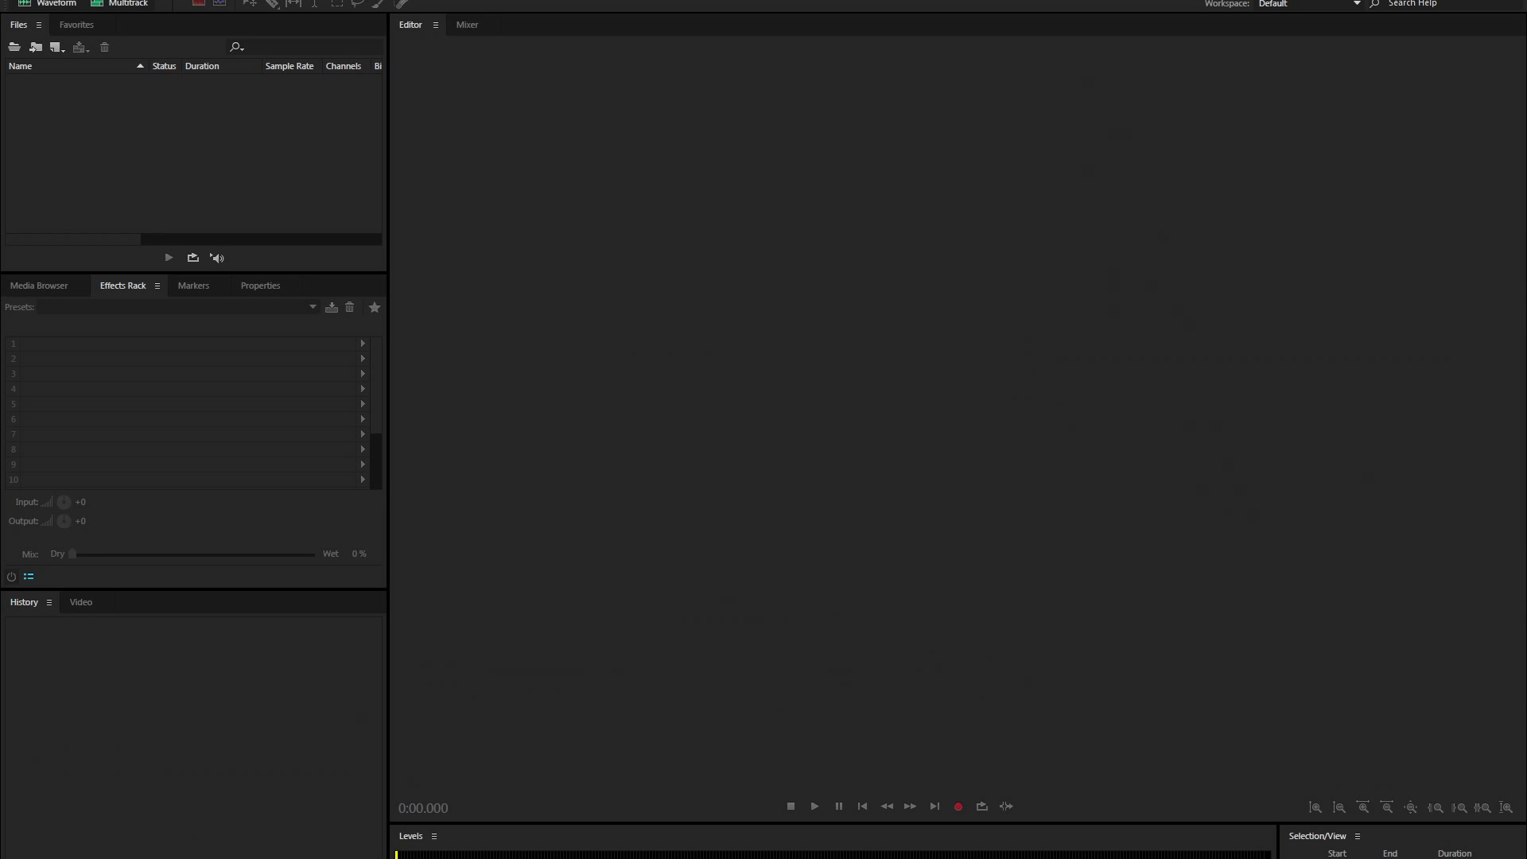
drag(80, 291, 117, 148)
click(78, 83)
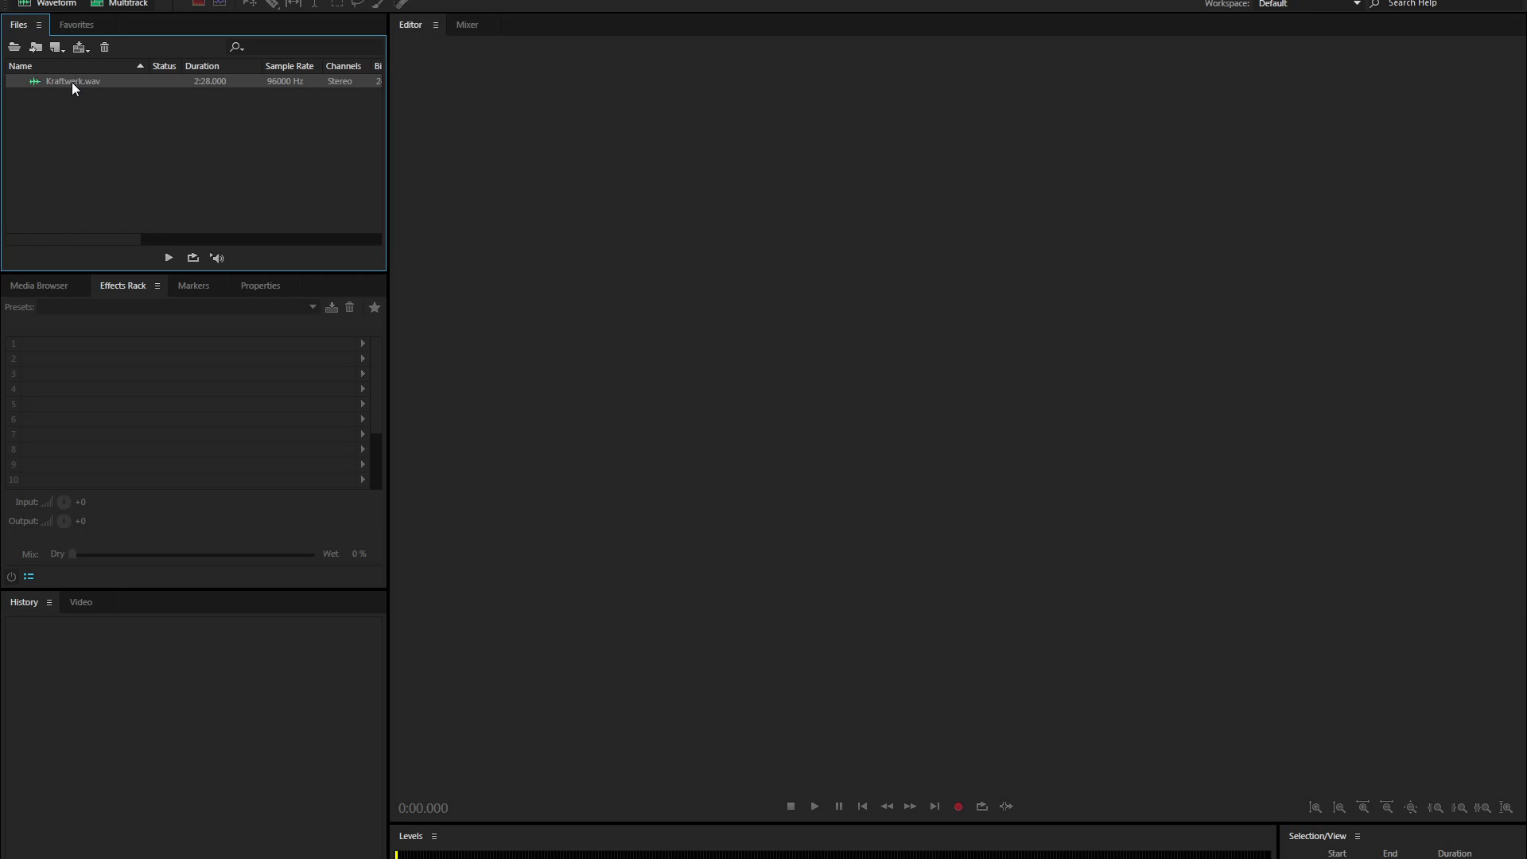
double_click(72, 83)
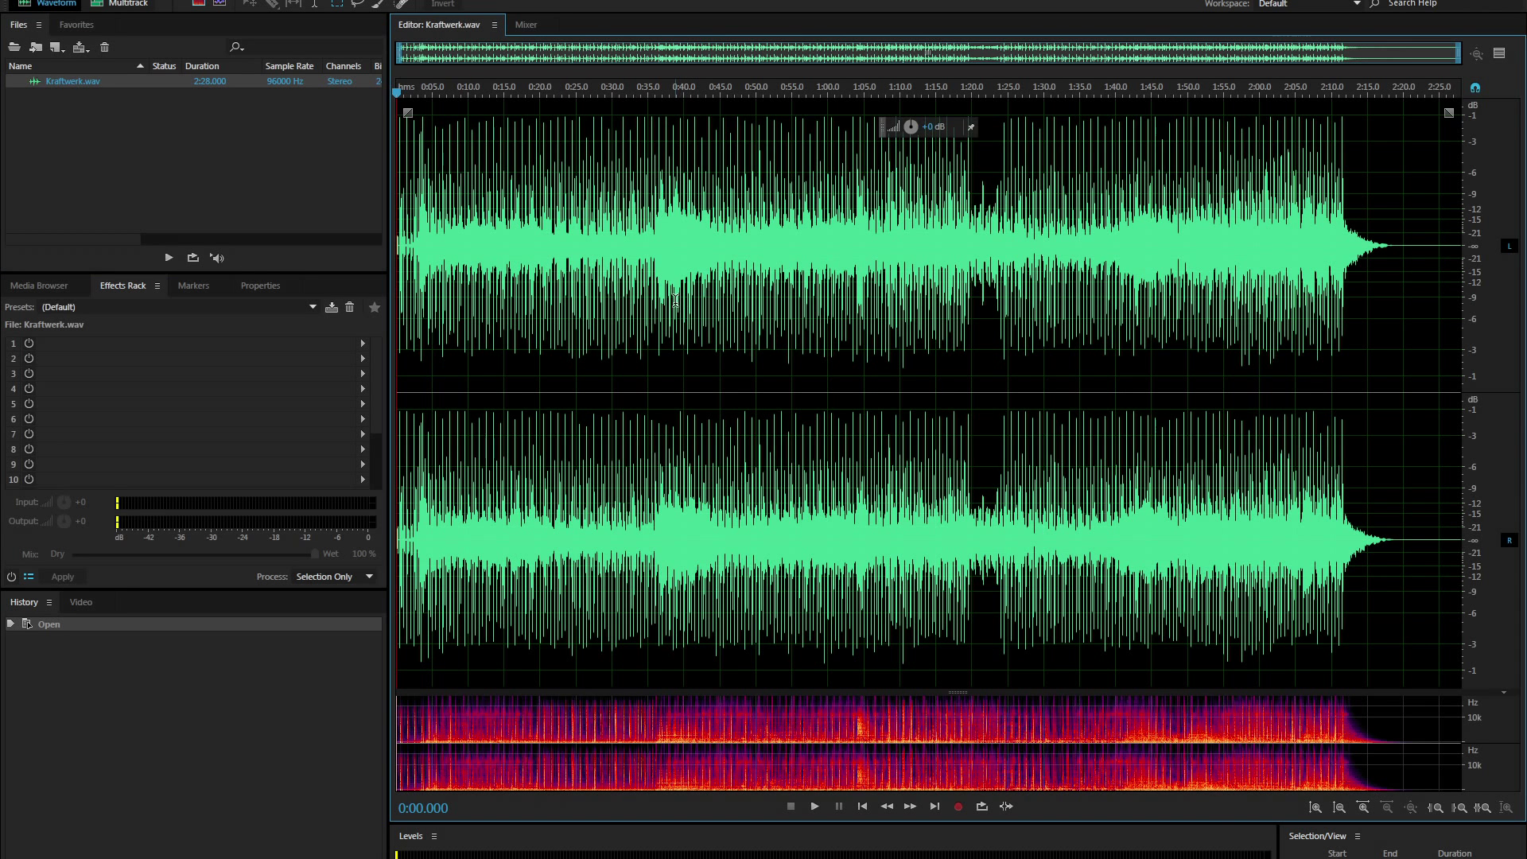
Play a short passage of Kraftwerk.wav from about 0:22 and stop it.
click(533, 335)
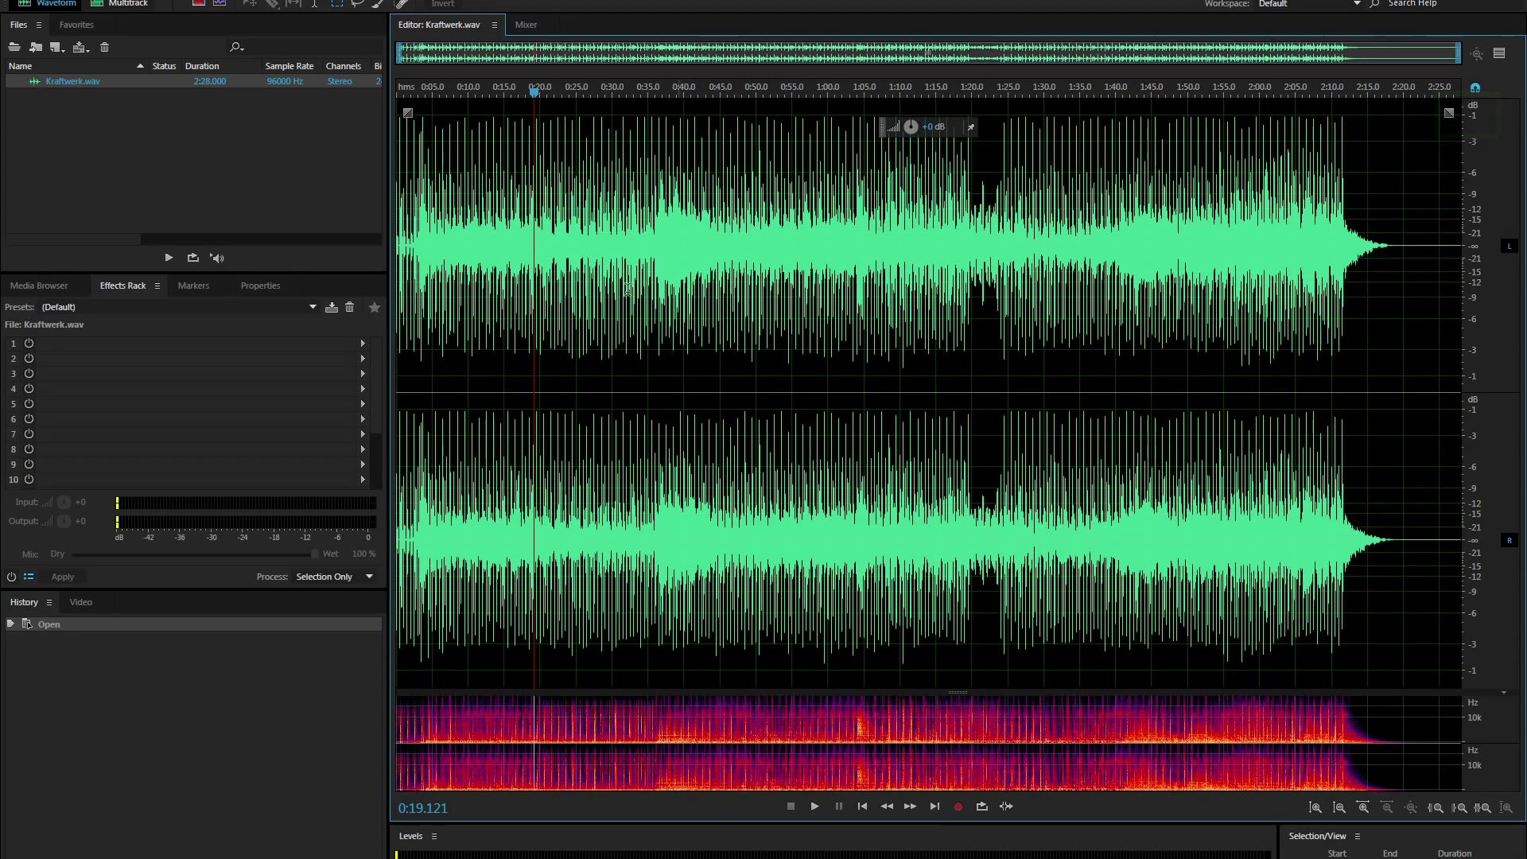
click(555, 252)
key(space)
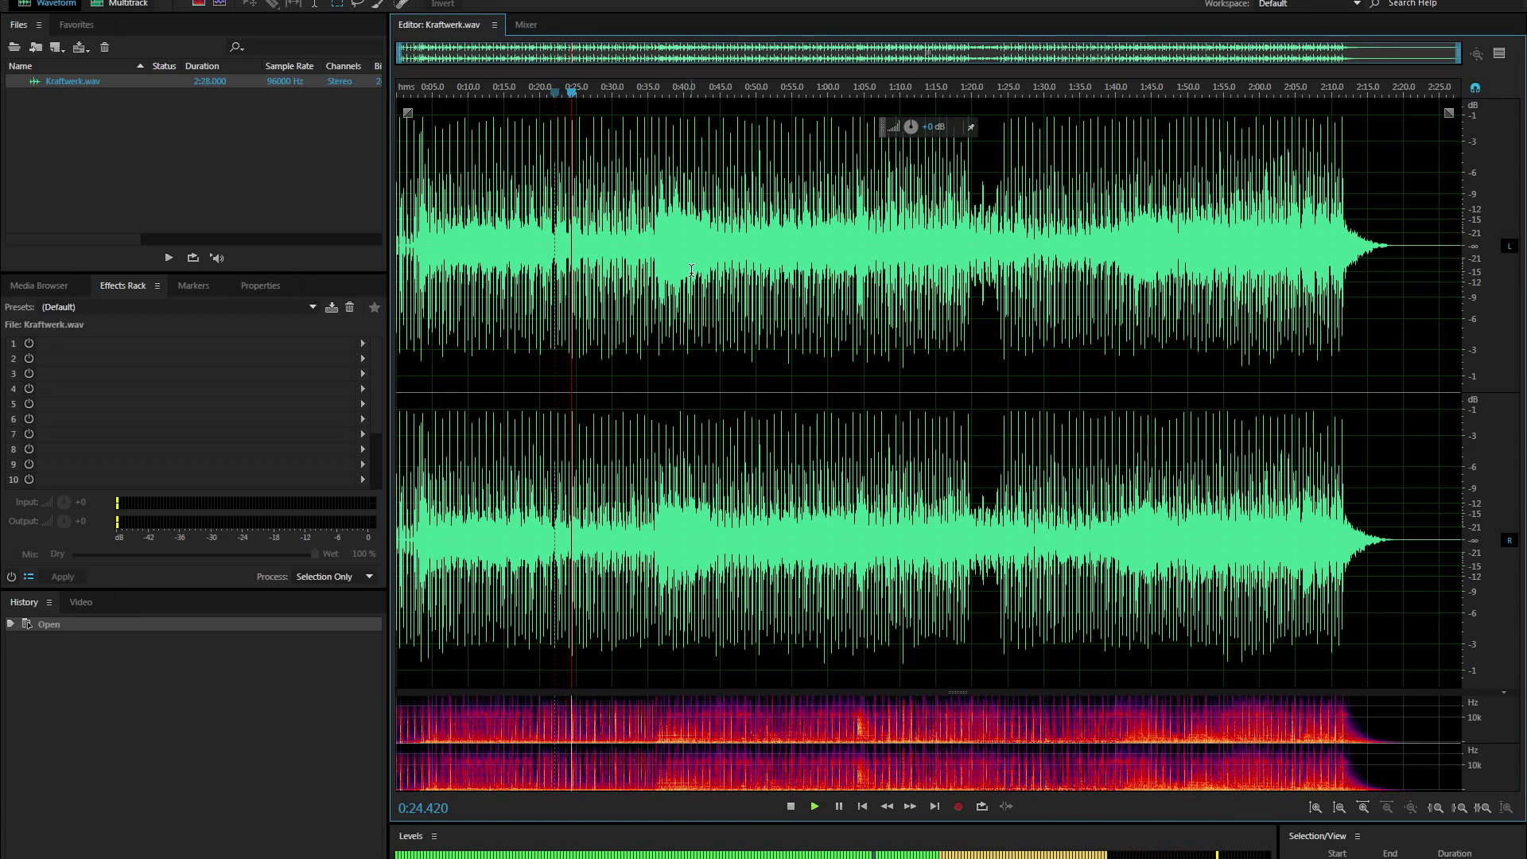
key(space)
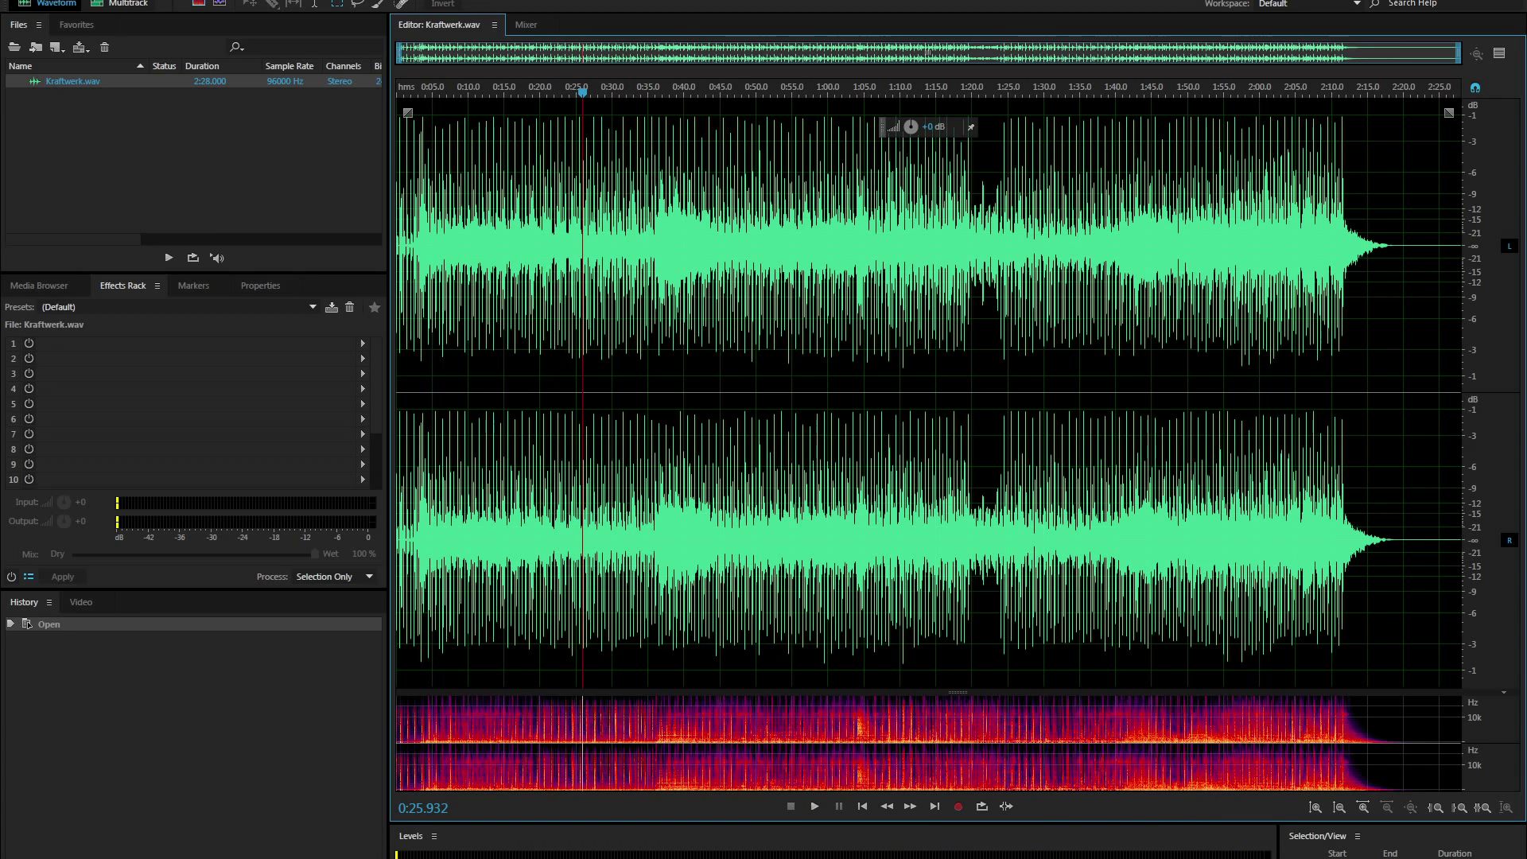